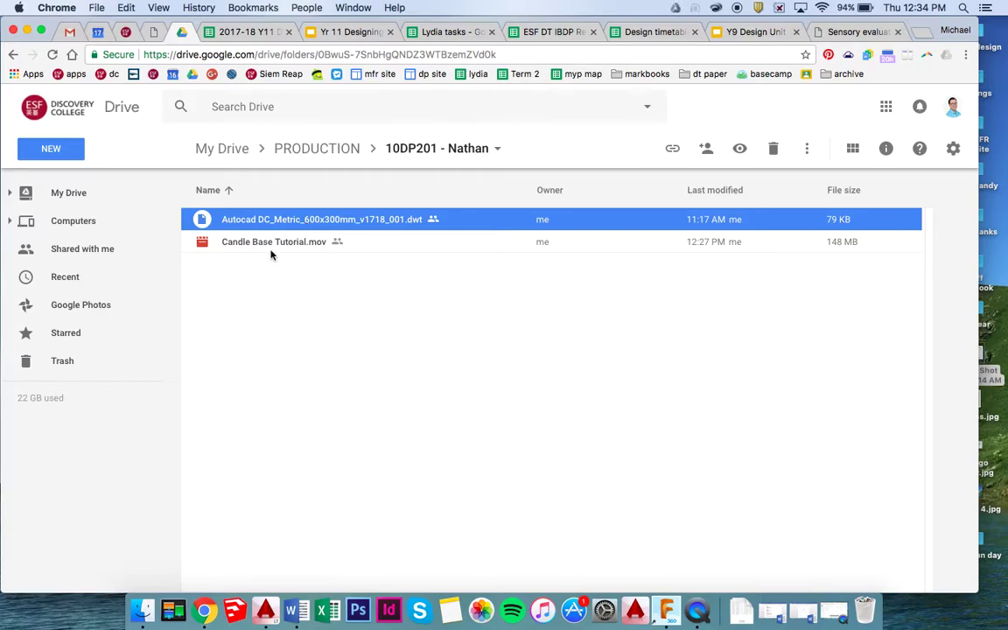
Open the Autocad DC_Metric_600x300mm_v1718_001.dwt template from Google Drive in AutoCAD LT 2015.
right_click(320, 221)
mouse_move(385, 265)
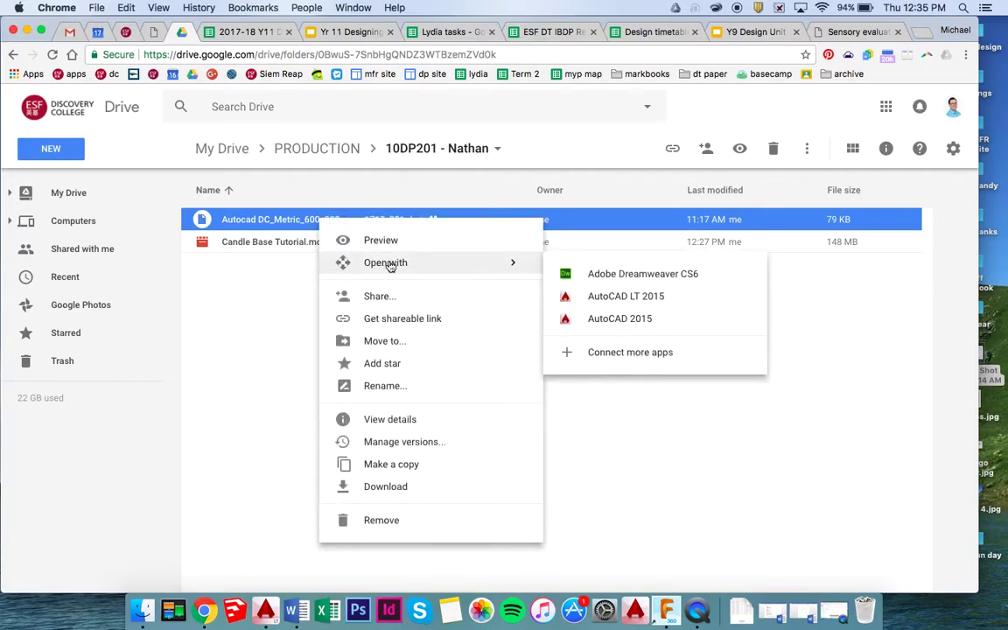
left_click(611, 295)
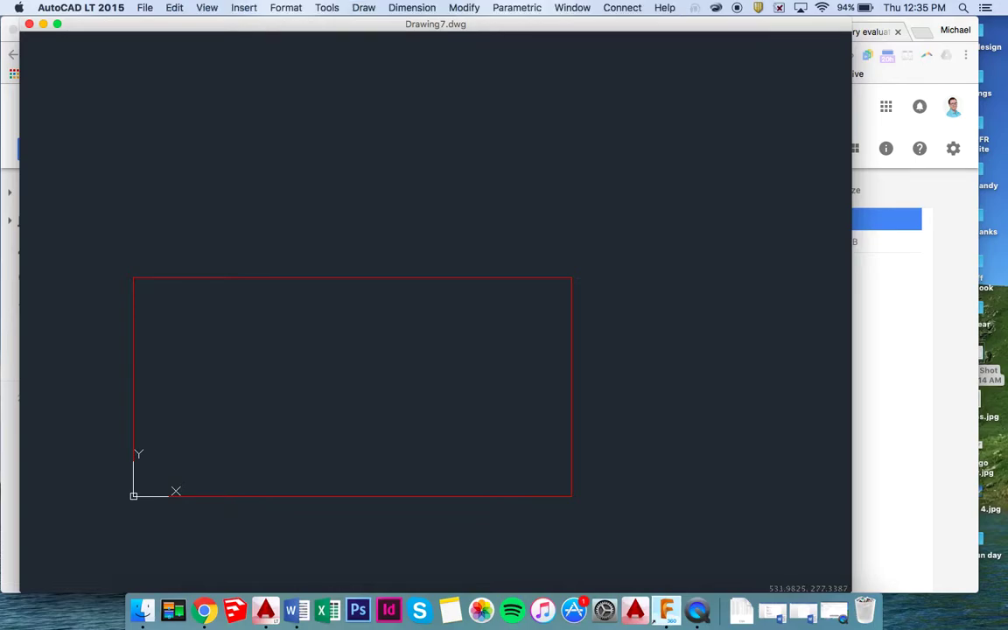
Save the drawing to the Desktop as a DWG named with the student's name plus 'Candle Shade 003'.
scroll(523, 295, "left", 3)
scroll(522, 295, "down", 2)
scroll(522, 295, "up", 4)
scroll(522, 294, "down", 2)
scroll(522, 295, "down", 1)
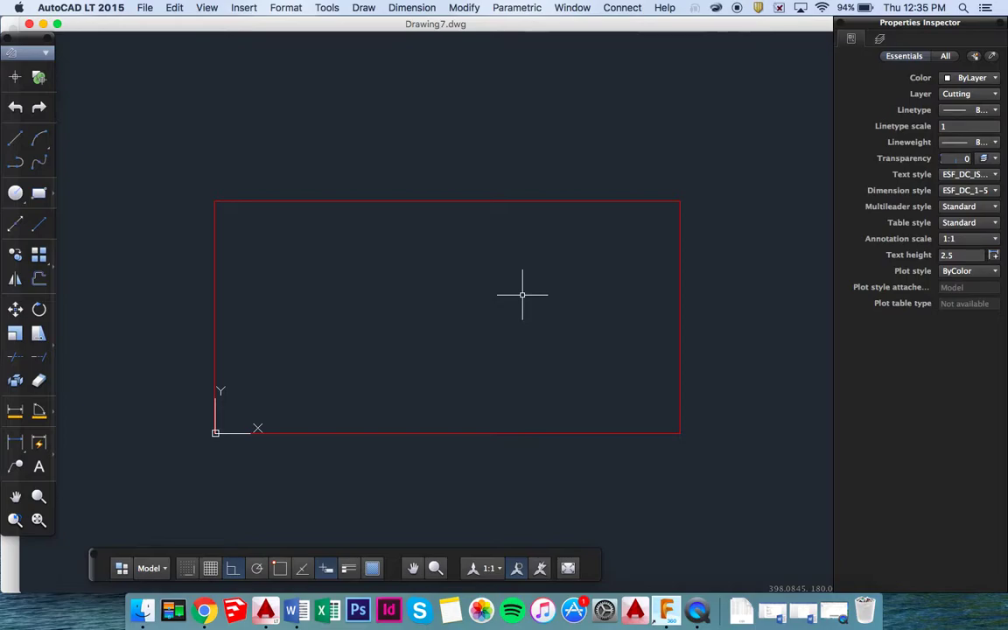
key("super+s")
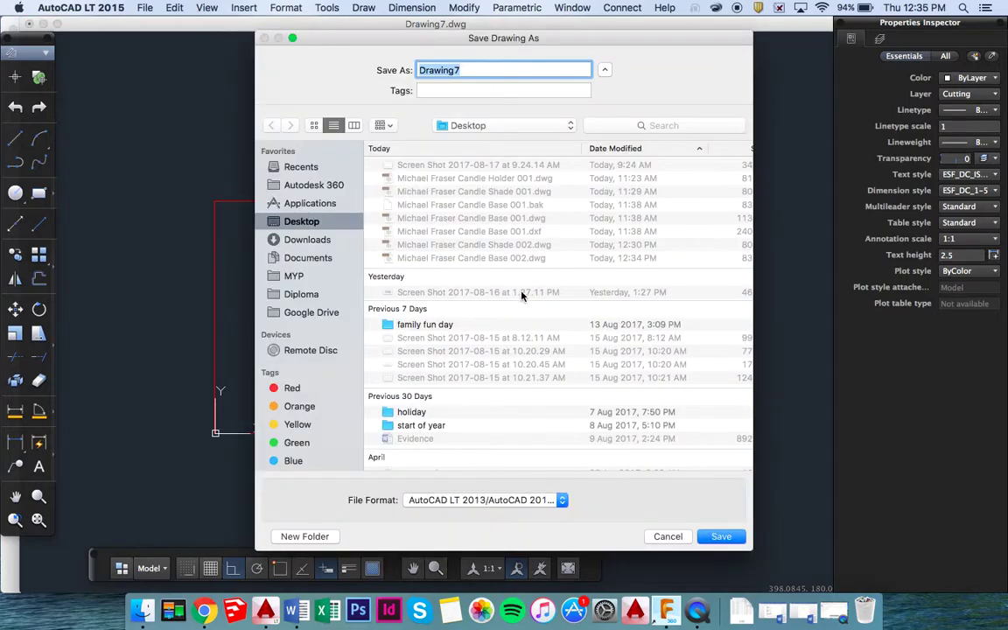
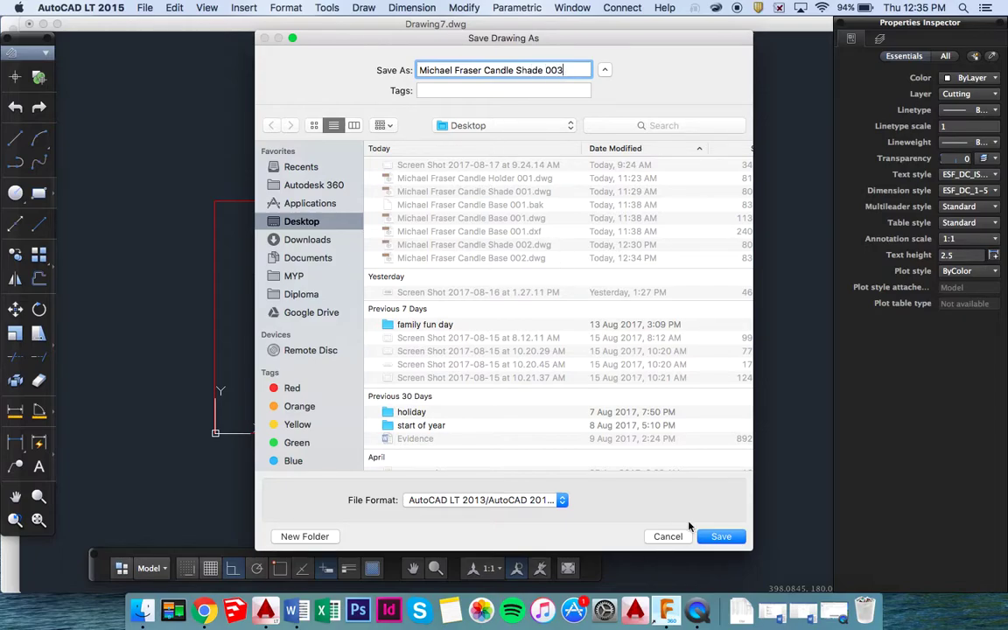
left_click(725, 537)
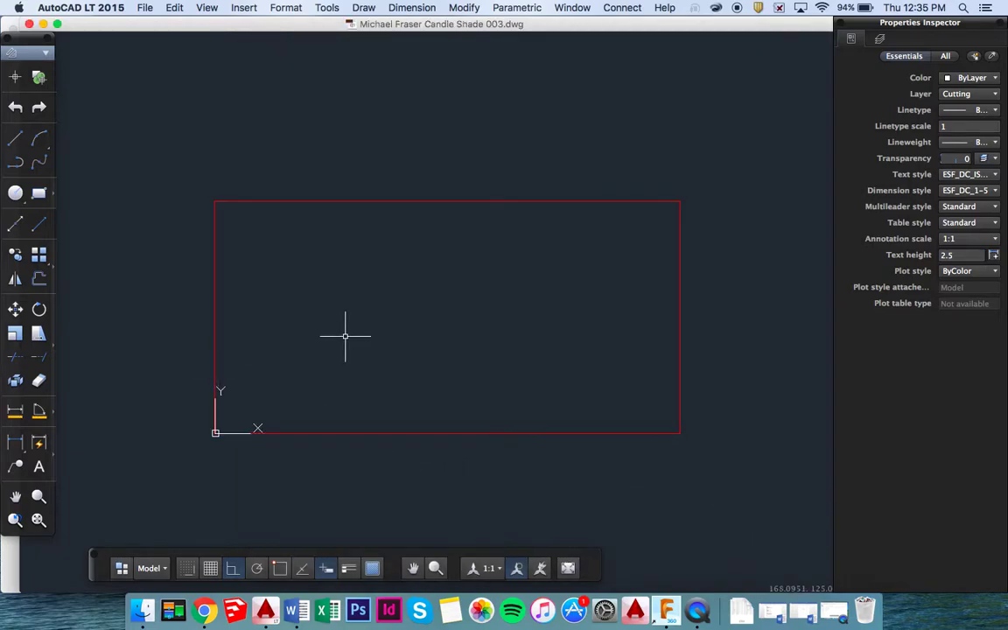
Dismiss the Google Drive access warning during a first multiline text attempt.
scroll(343, 338, "down", 5)
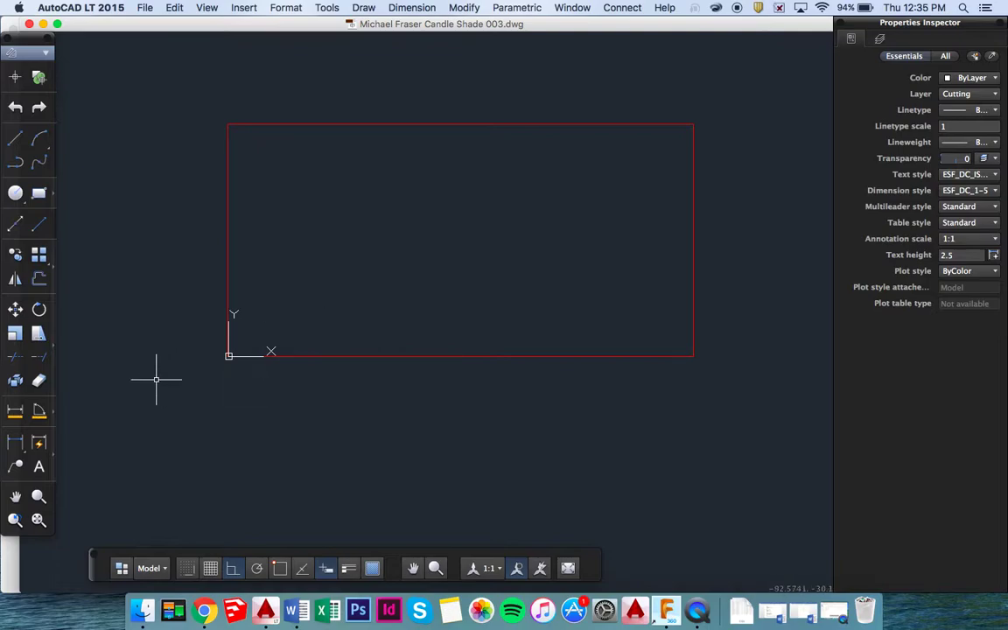
left_click(38, 467)
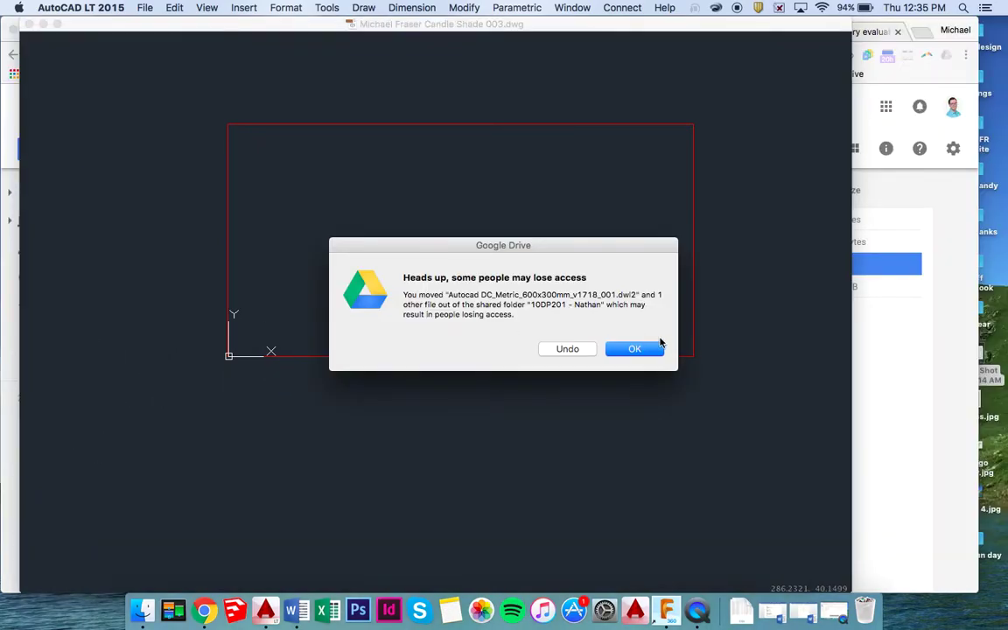
left_click(643, 350)
left_click(642, 349)
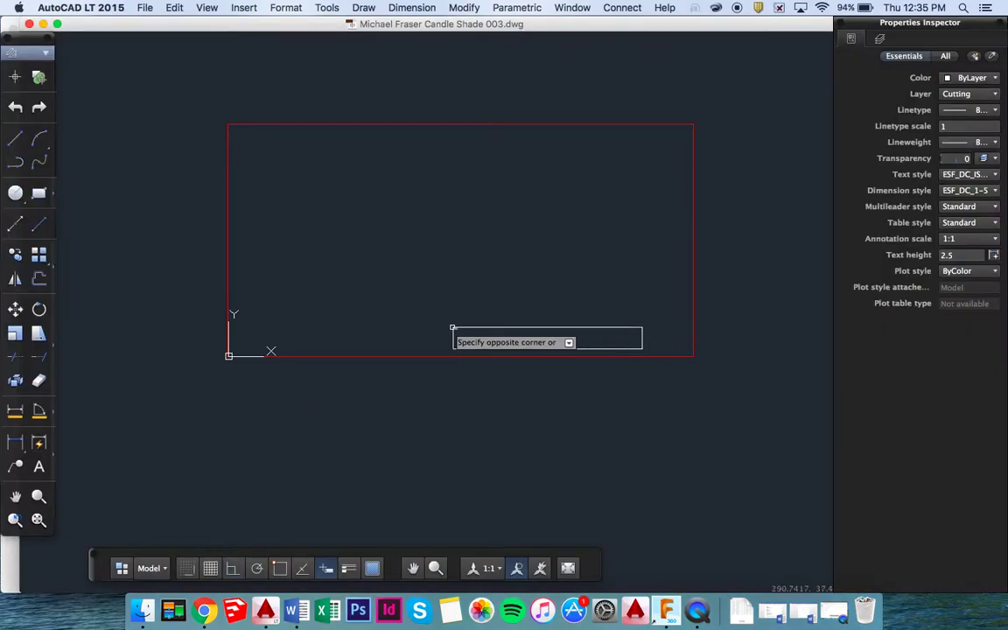
left_click(350, 315)
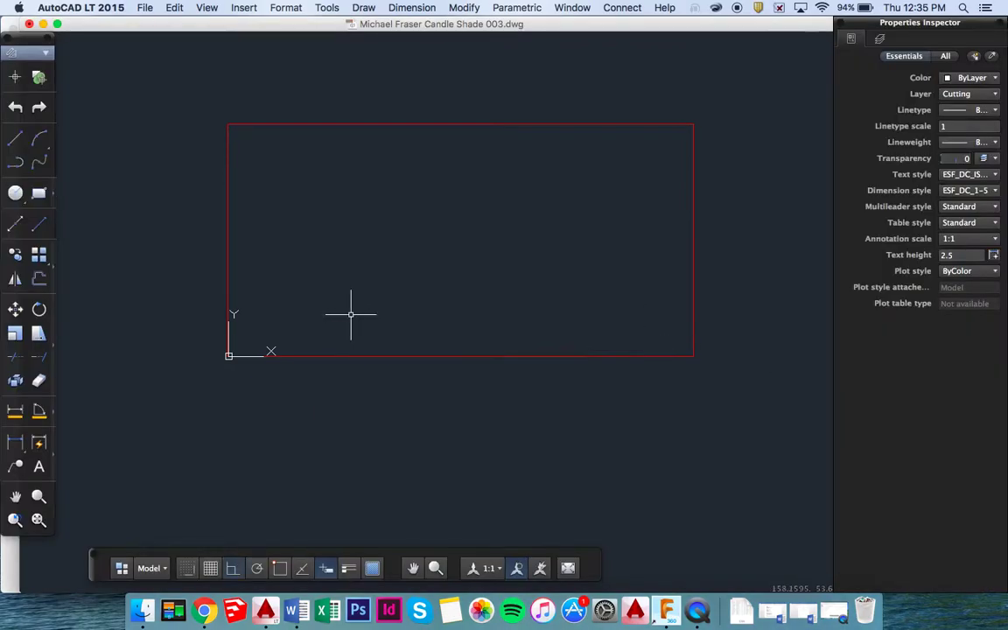
Add a height-10 label inside the rectangle: the maker's name plus 'Candle Shade 10DP201 (white)'.
left_click(38, 466)
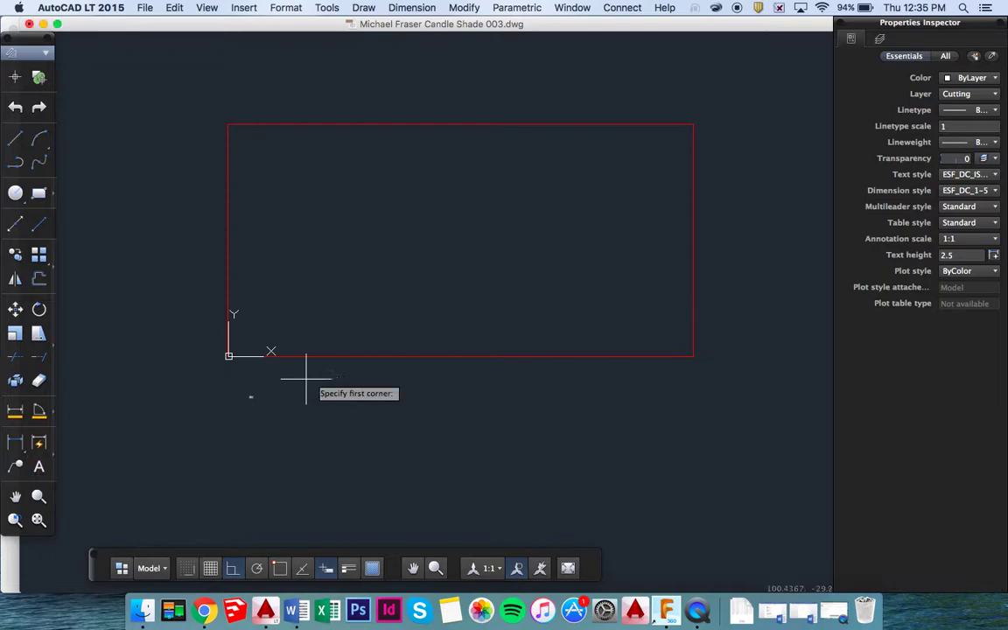
left_click(490, 321)
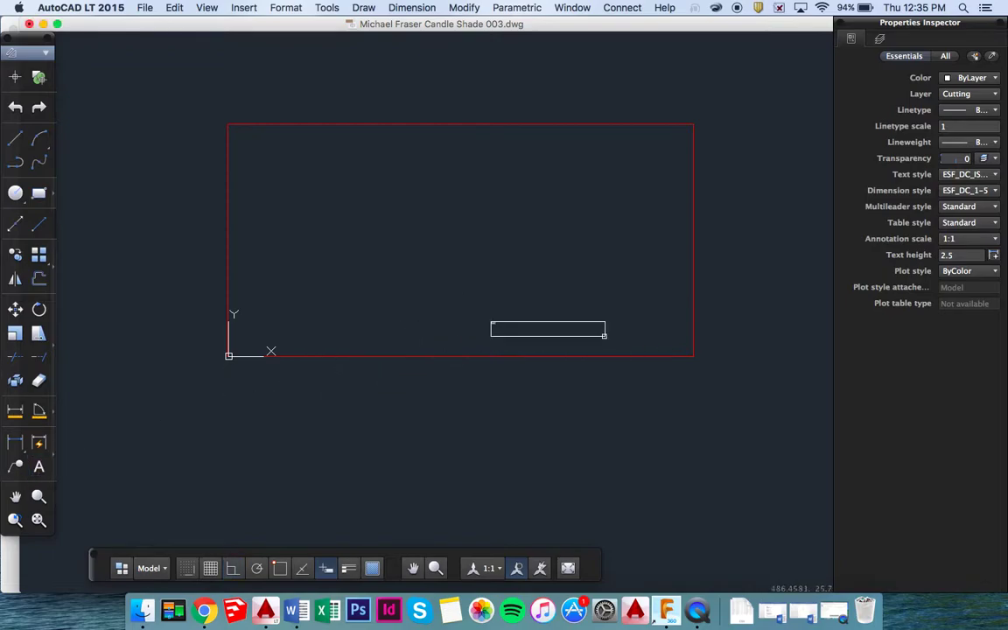
left_click(810, 352)
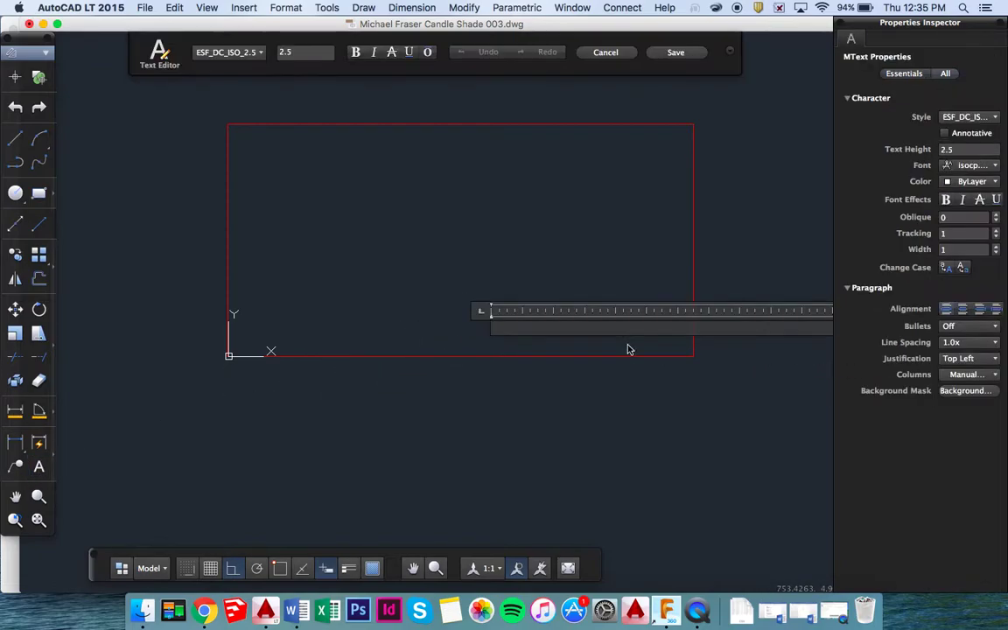
left_click(268, 51)
type("10")
key("Return")
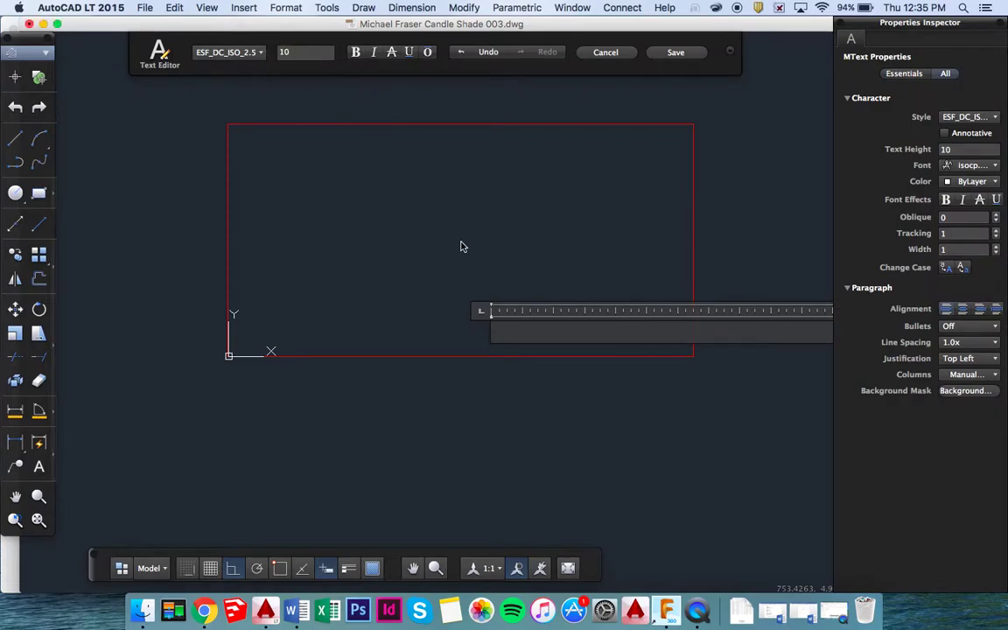
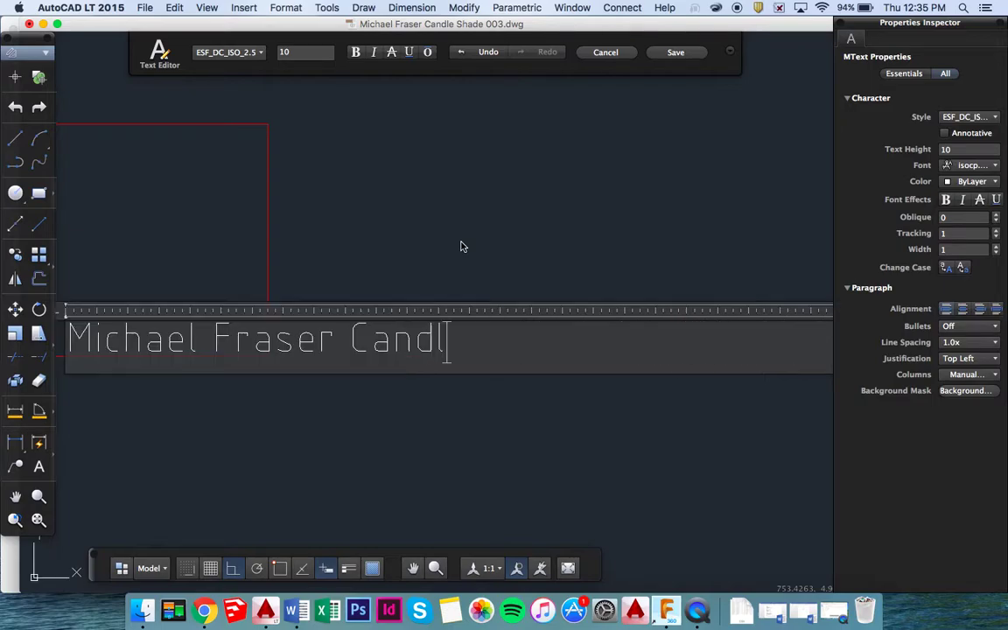
type("e Shadle")
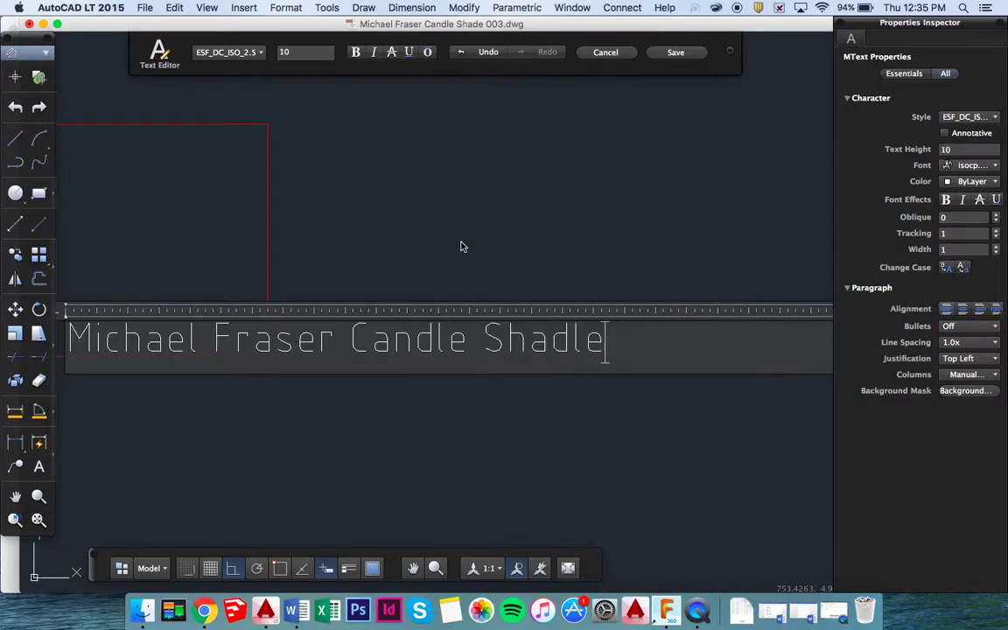
key("BackSpace")
key("BackSpace")
type("e 10")
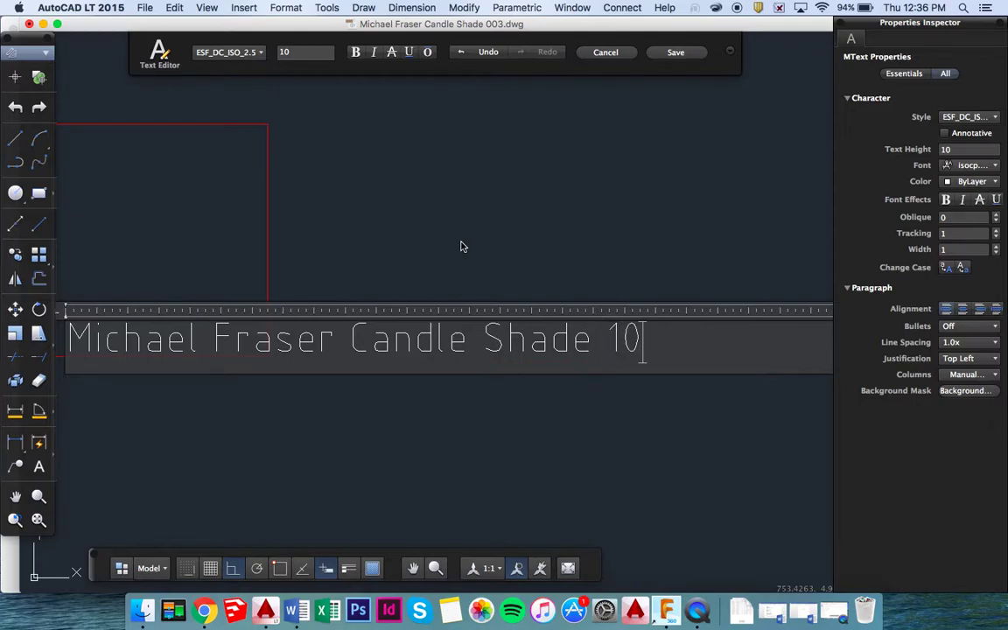
type("DP201")
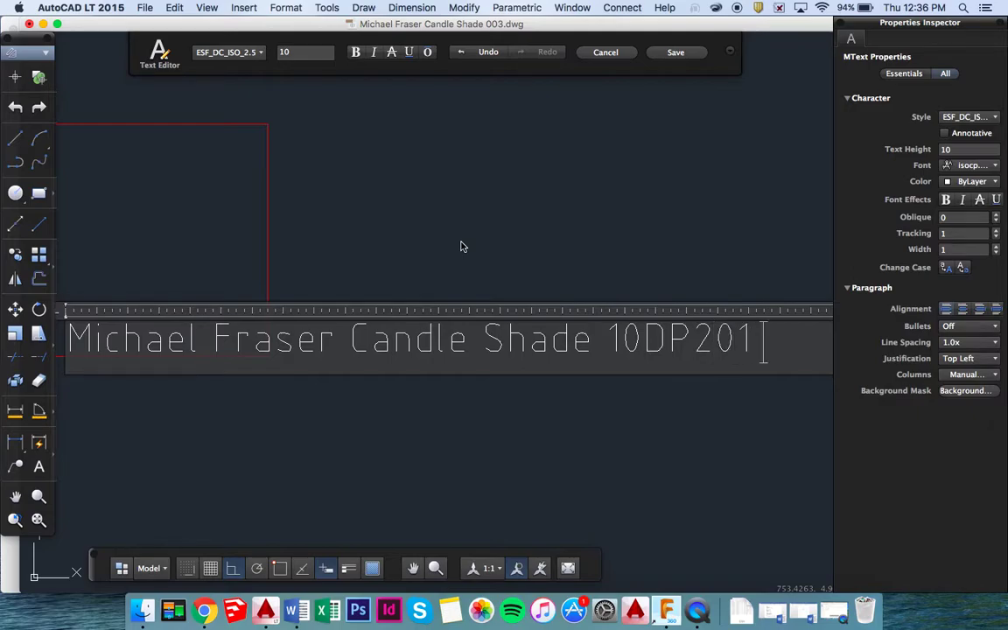
type(" (white)")
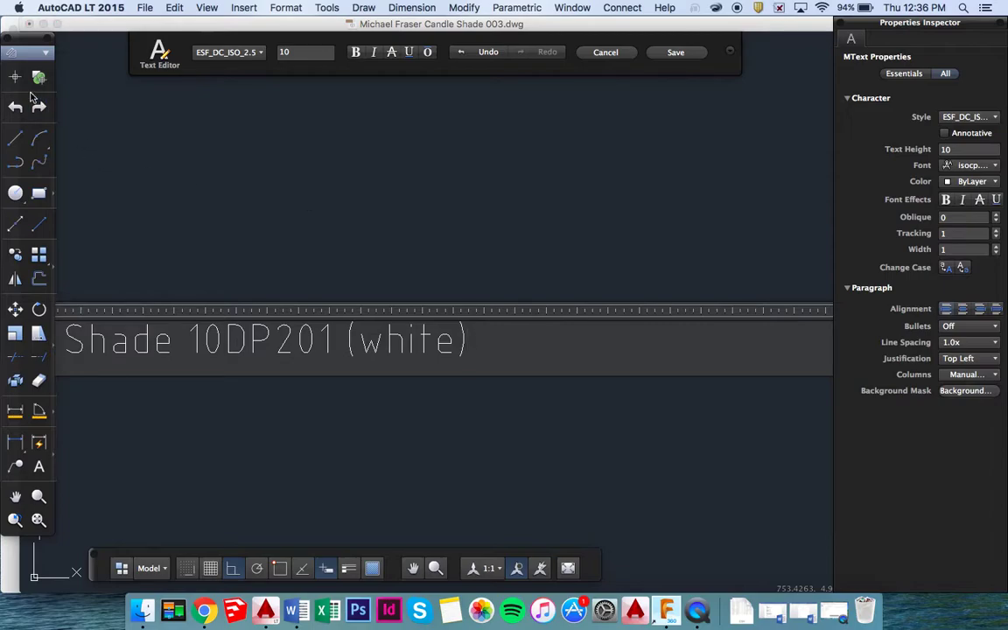
left_click(206, 198)
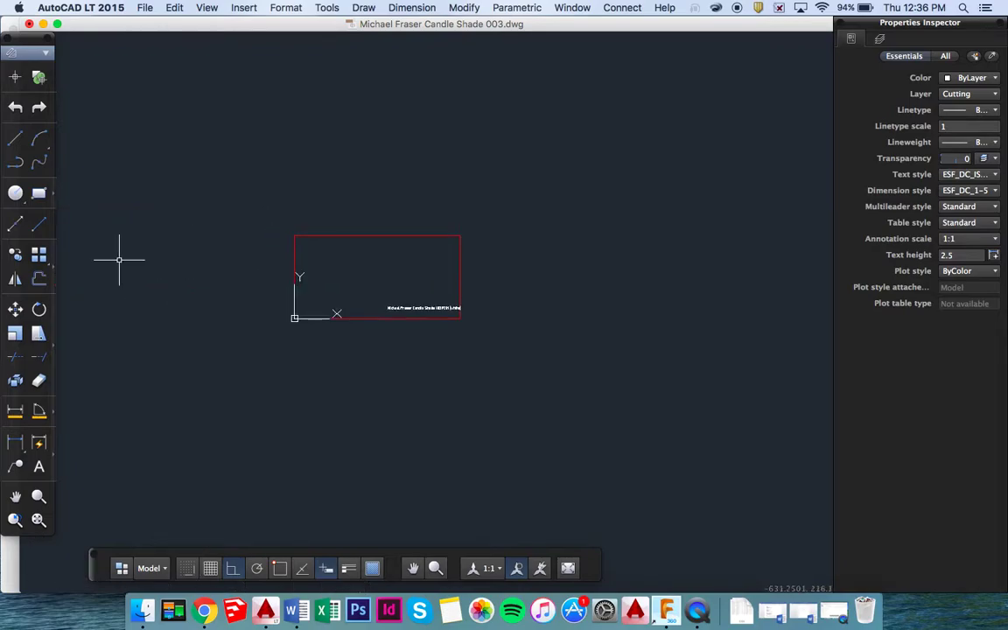
Drag the label down and slightly left onto the rectangle's bottom edge.
scroll(378, 286, "up", 1)
scroll(378, 286, "up", 5)
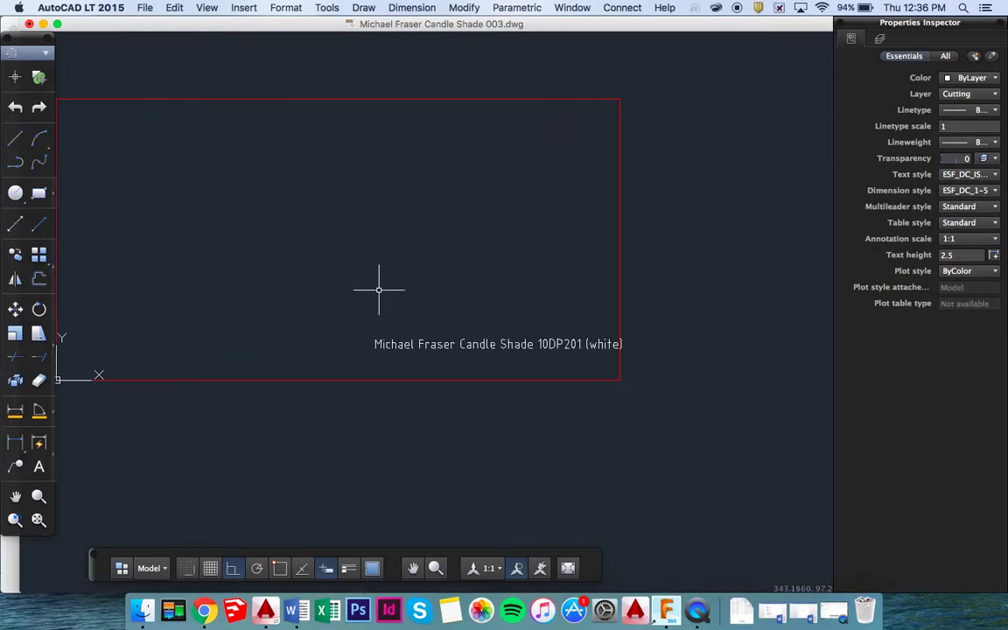
left_click(540, 322)
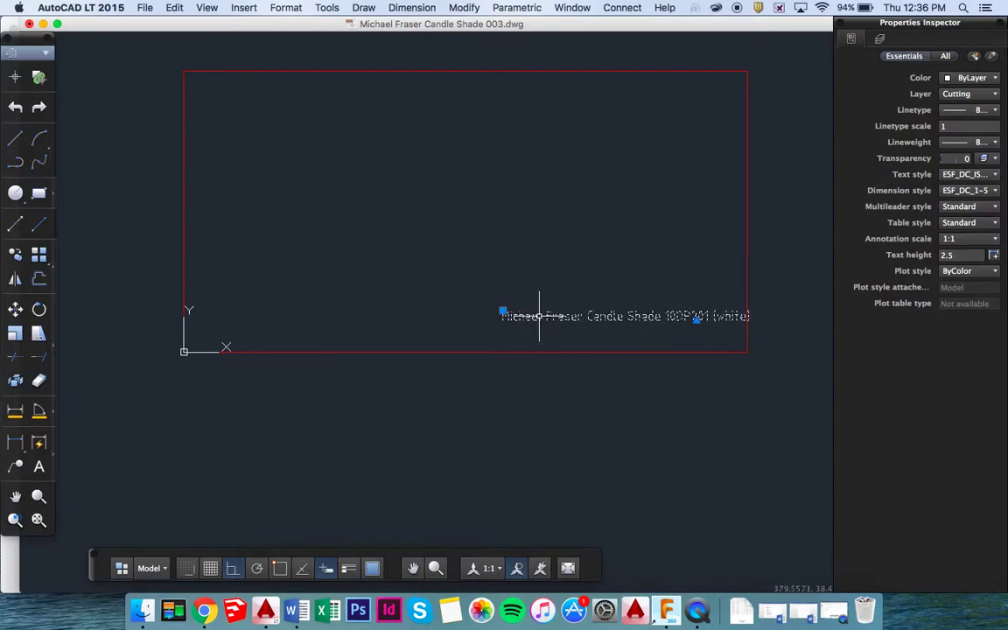
left_click(502, 312)
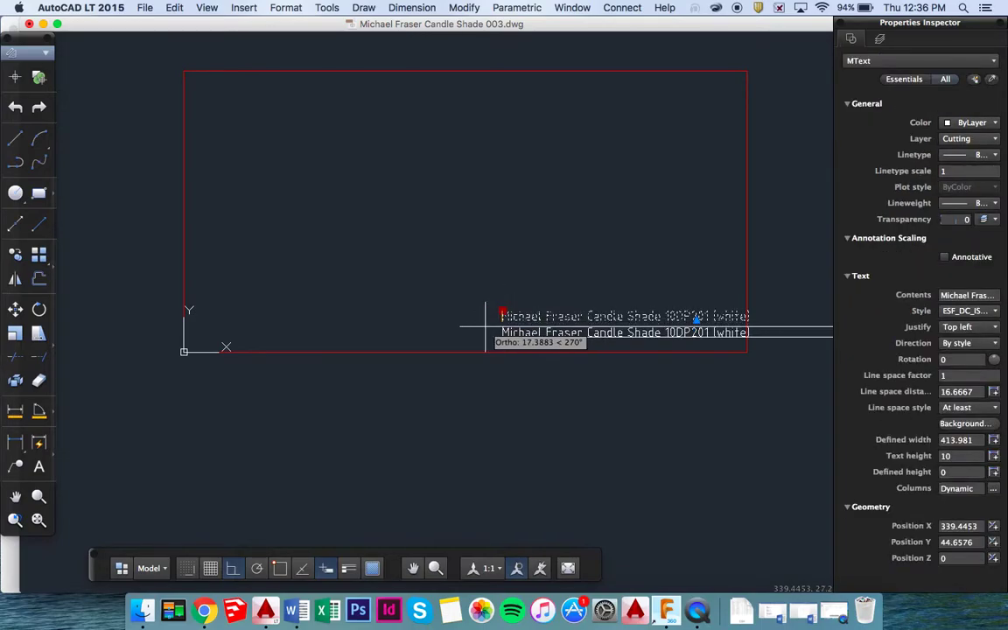
left_click(494, 338)
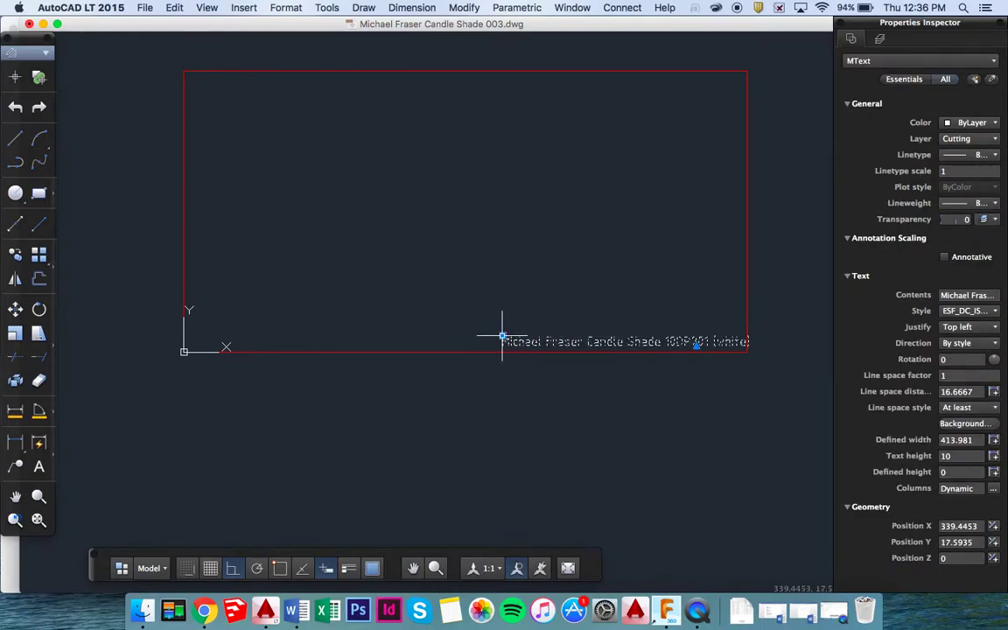
left_click(498, 337)
left_click(487, 341)
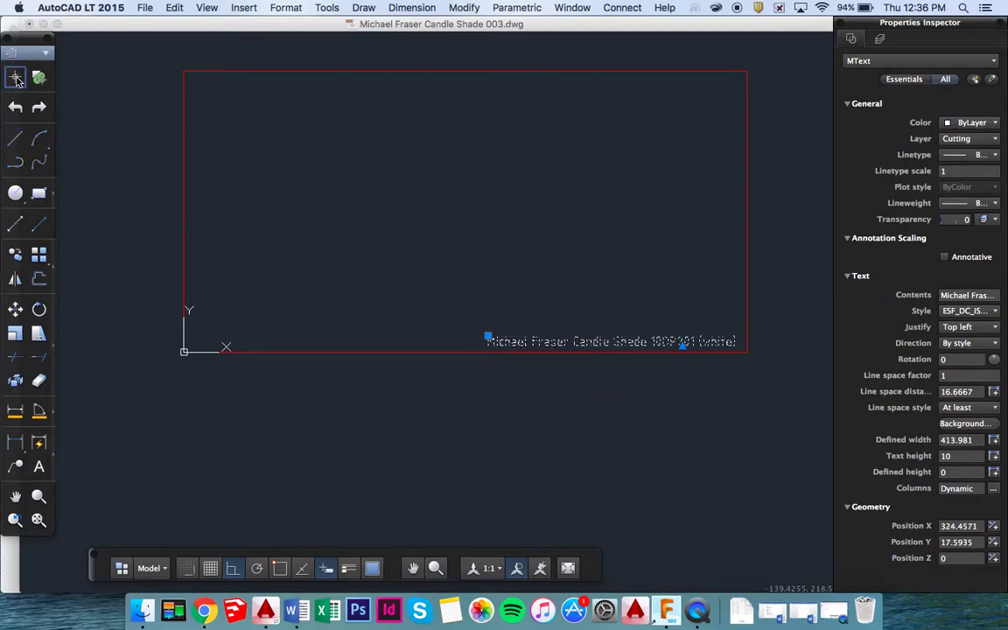
Clear the selection and turn on the drawing grid.
left_click(339, 398)
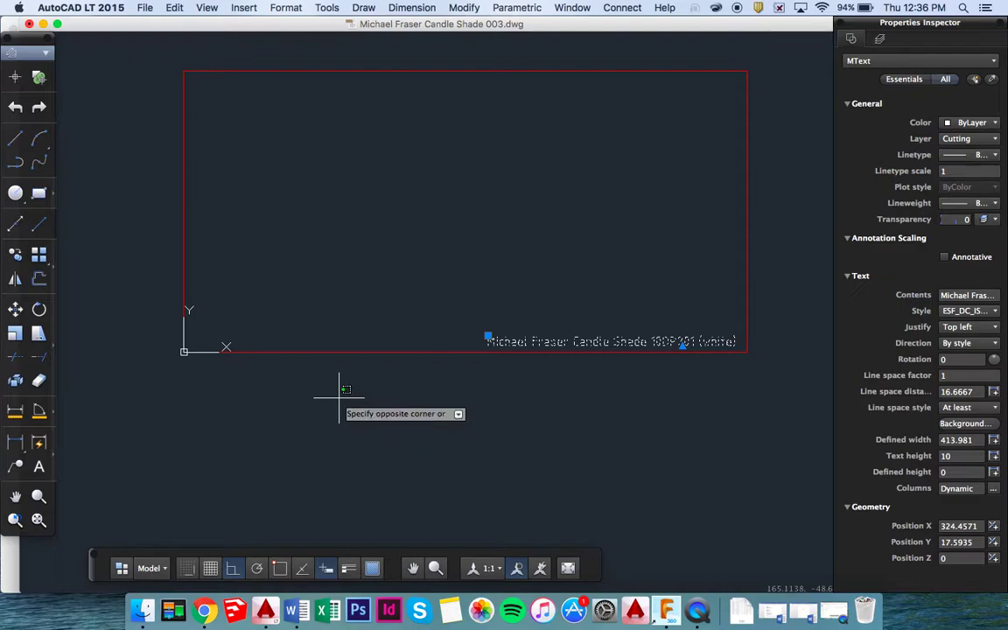
key("Escape")
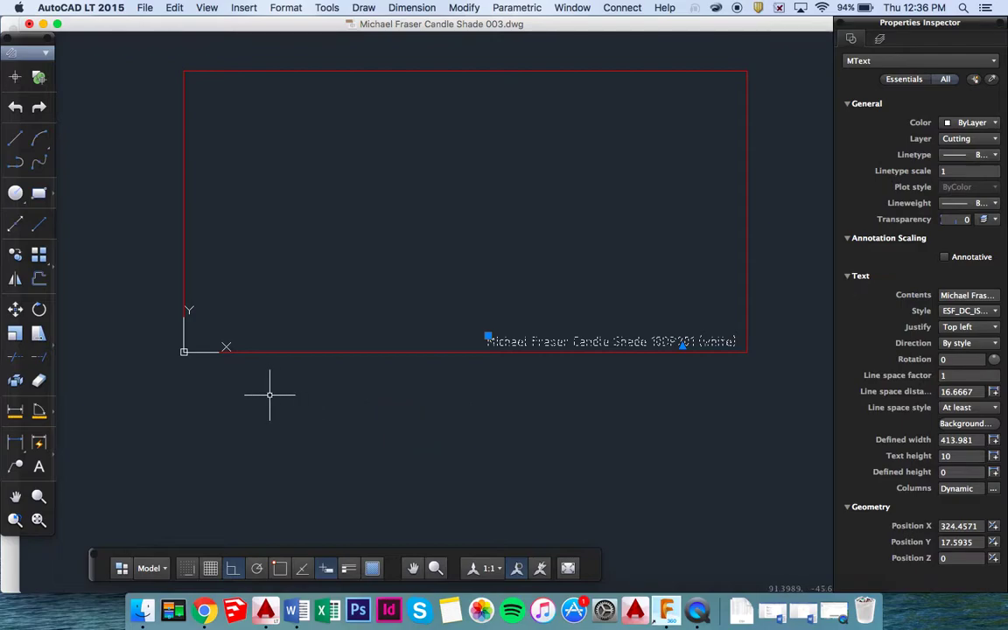
left_click(210, 568)
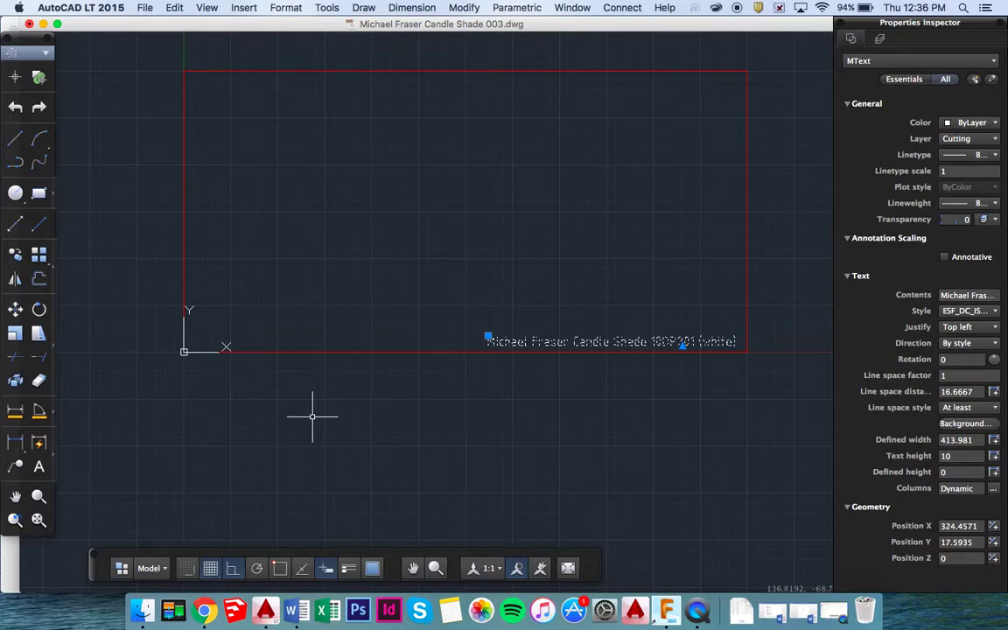
Start a rectangle with its first corner at 0,0,0 and bring up the macOS Dashboard.
type("rec")
key("Return")
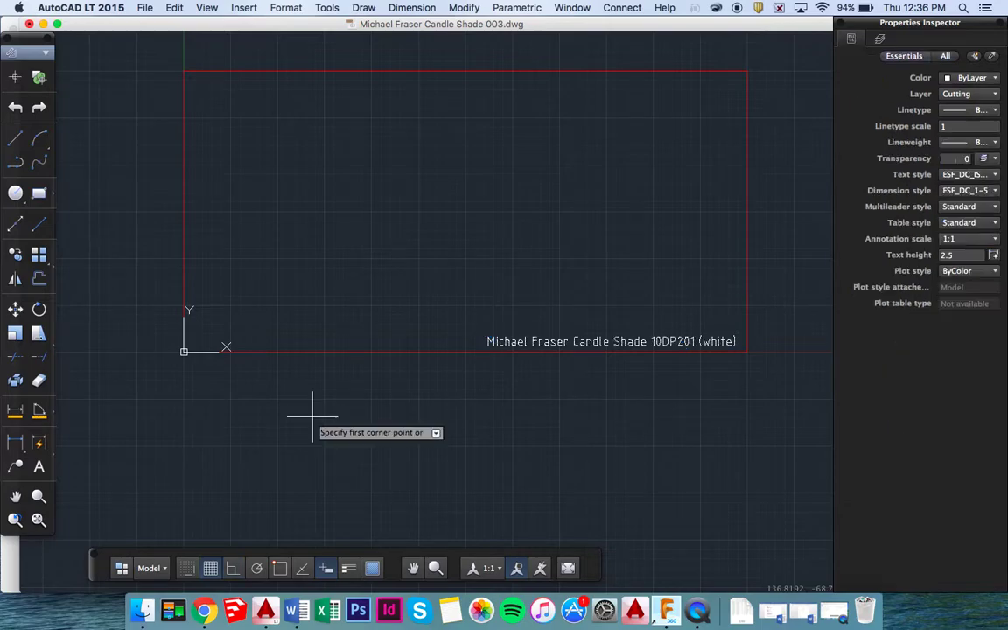
type("0")
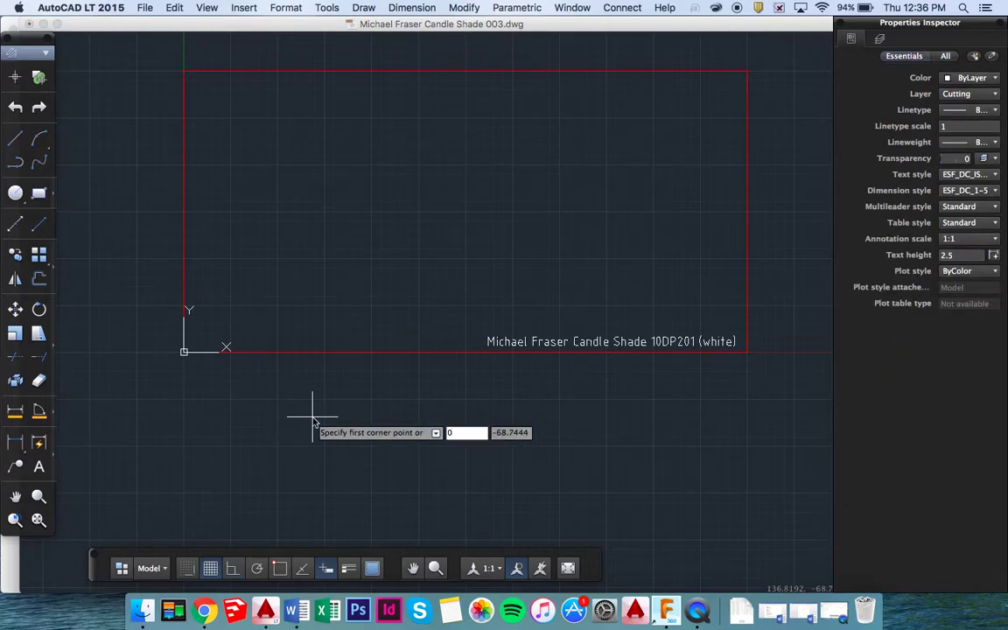
type(",0,0")
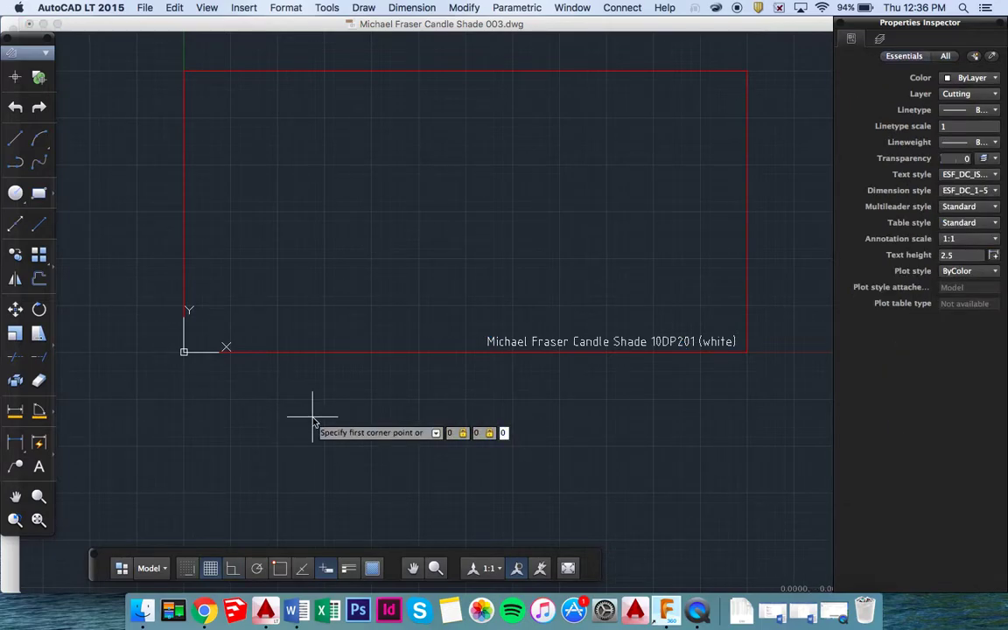
key("Return")
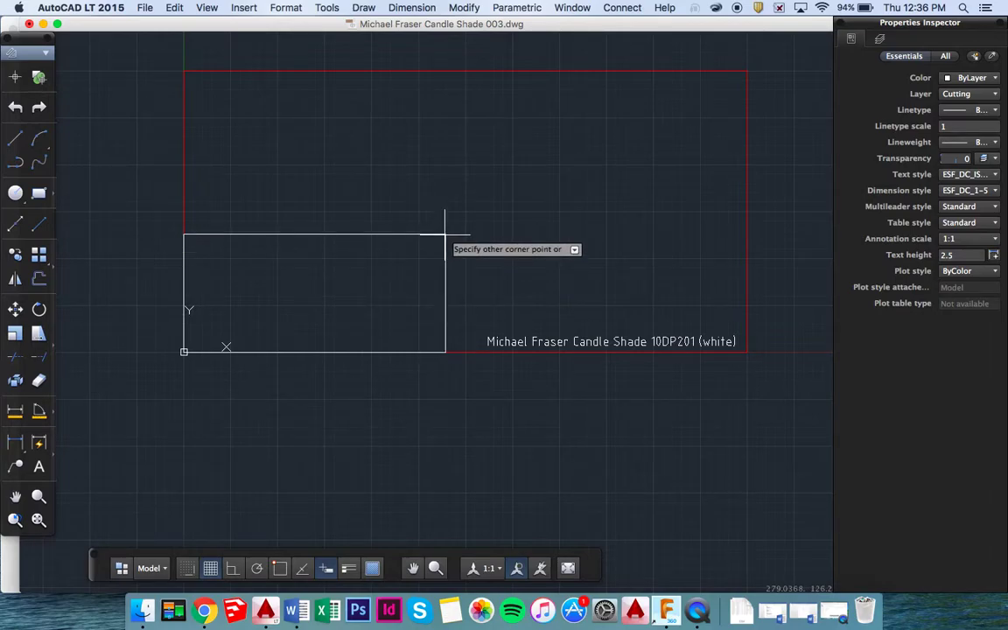
key("F12")
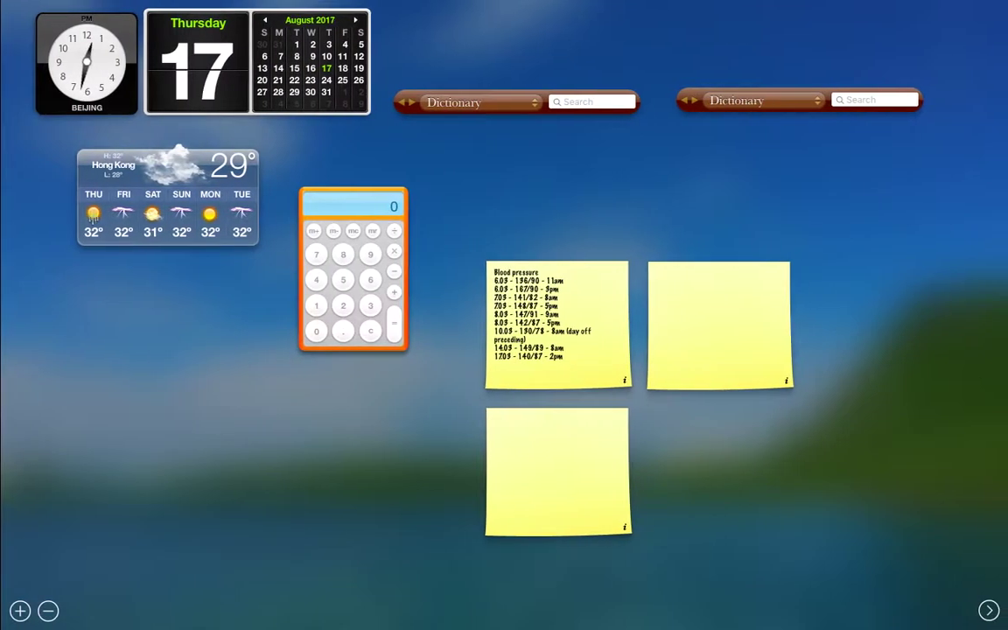
Compute 80 × 3.14 = 251.2 on the Dashboard calculator.
left_click(343, 255)
left_click(316, 331)
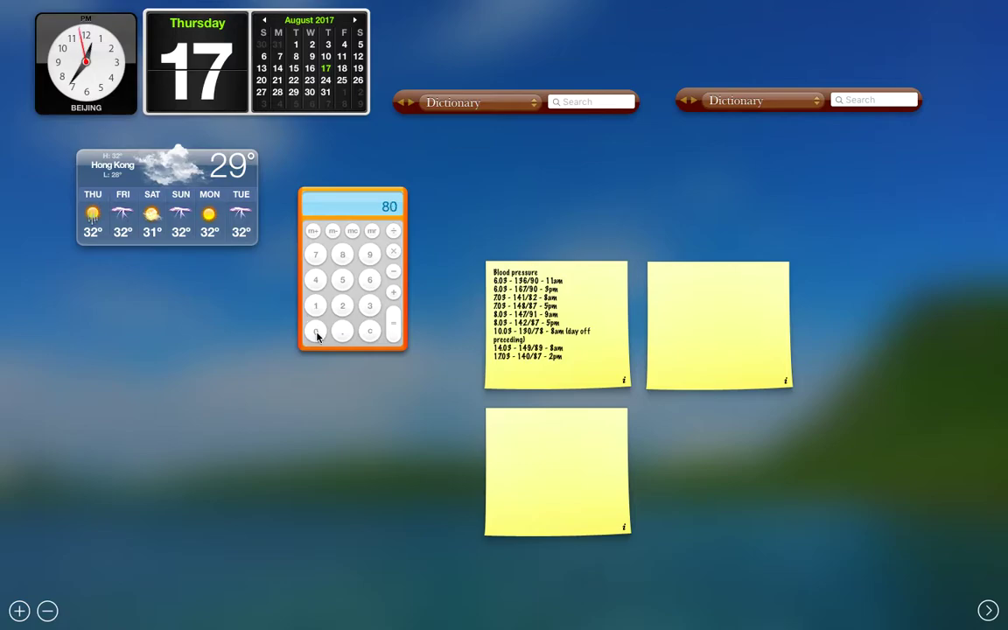
left_click(393, 253)
left_click(370, 304)
left_click(342, 331)
left_click(315, 305)
left_click(315, 279)
left_click(393, 328)
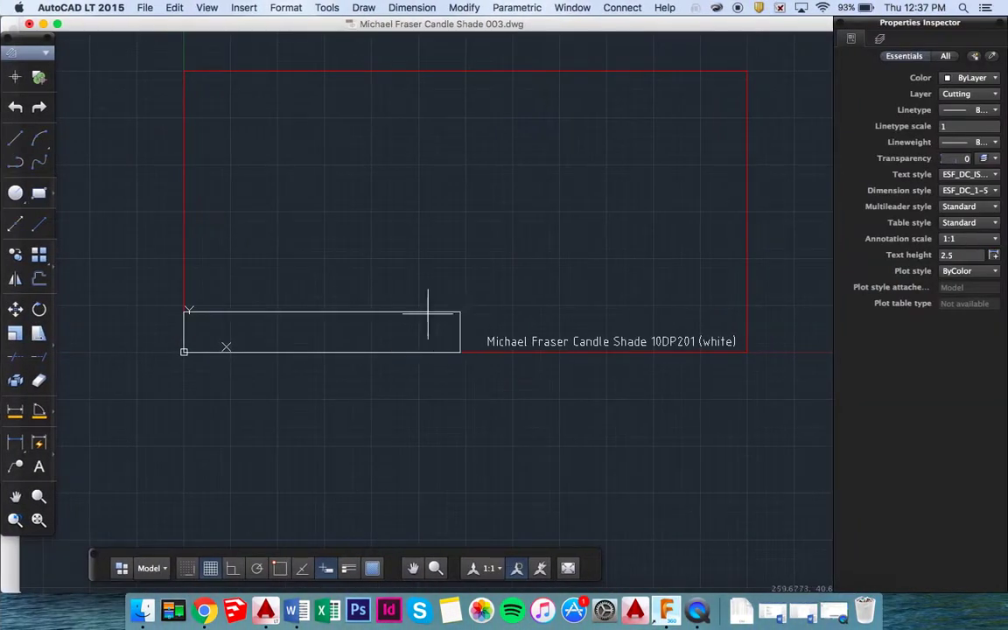
Replace the unfinished rectangle with a 263 × 90 rectangle starting at the origin.
key("Escape")
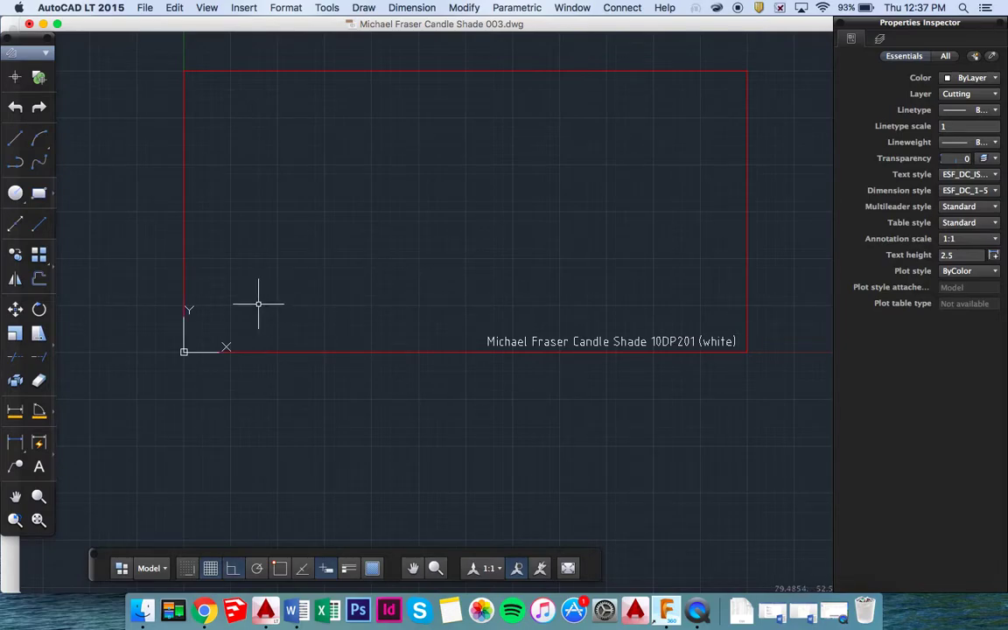
type("red")
type("t")
key("Return")
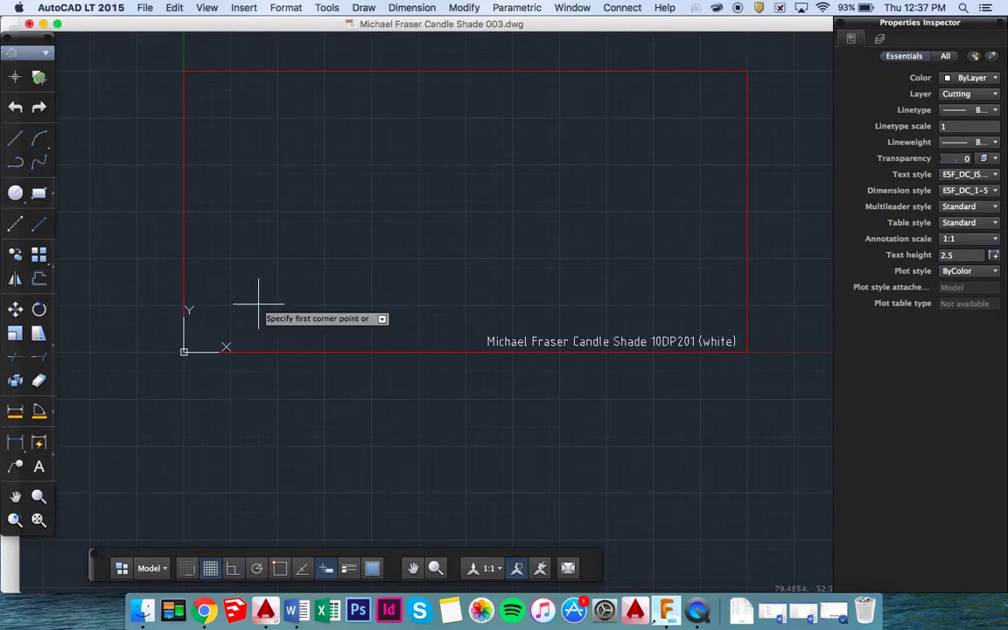
type("0,0,0")
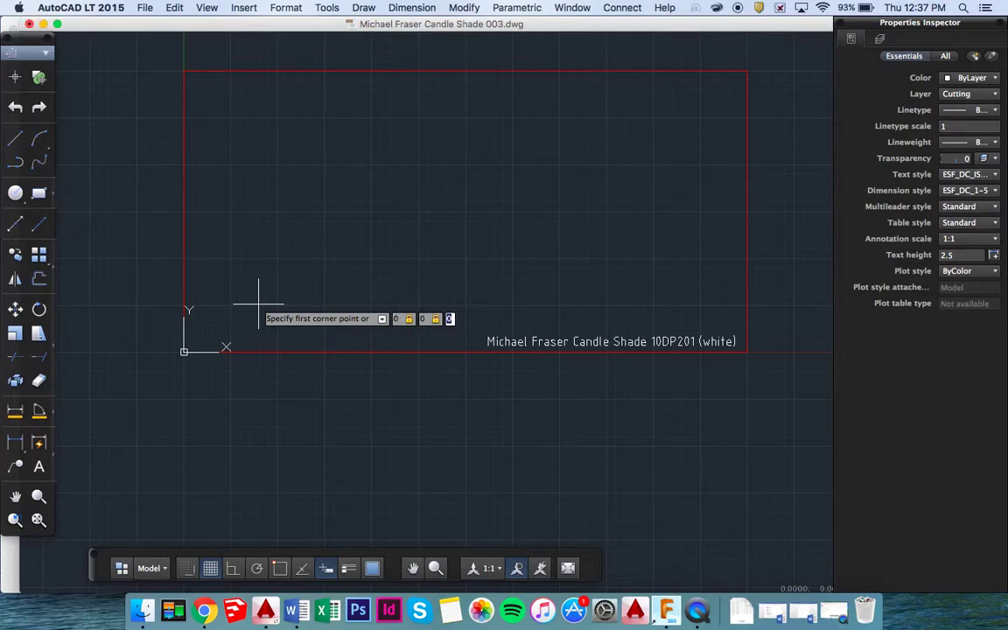
key("Return")
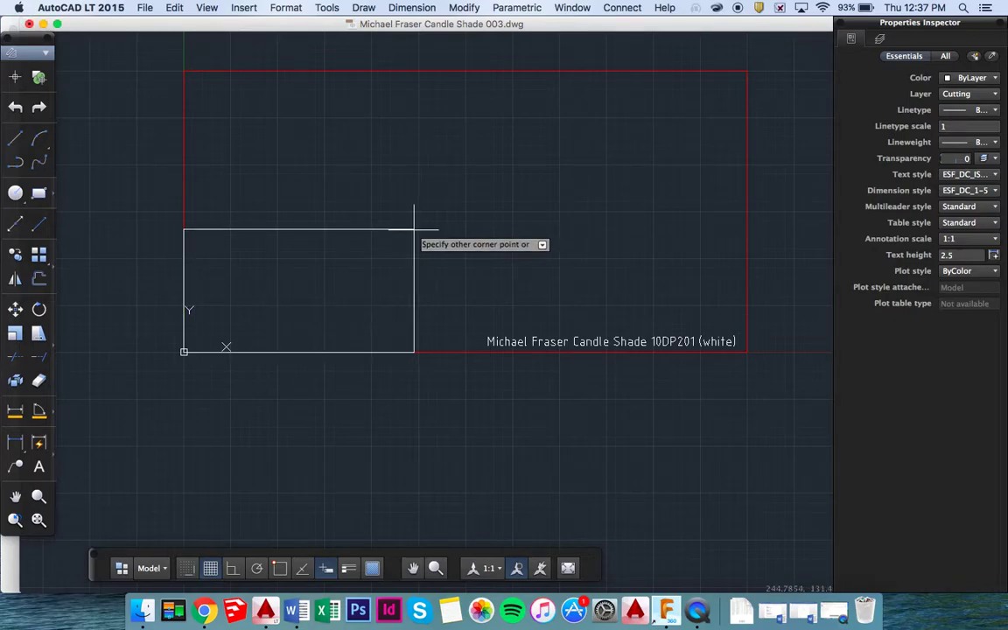
type("263")
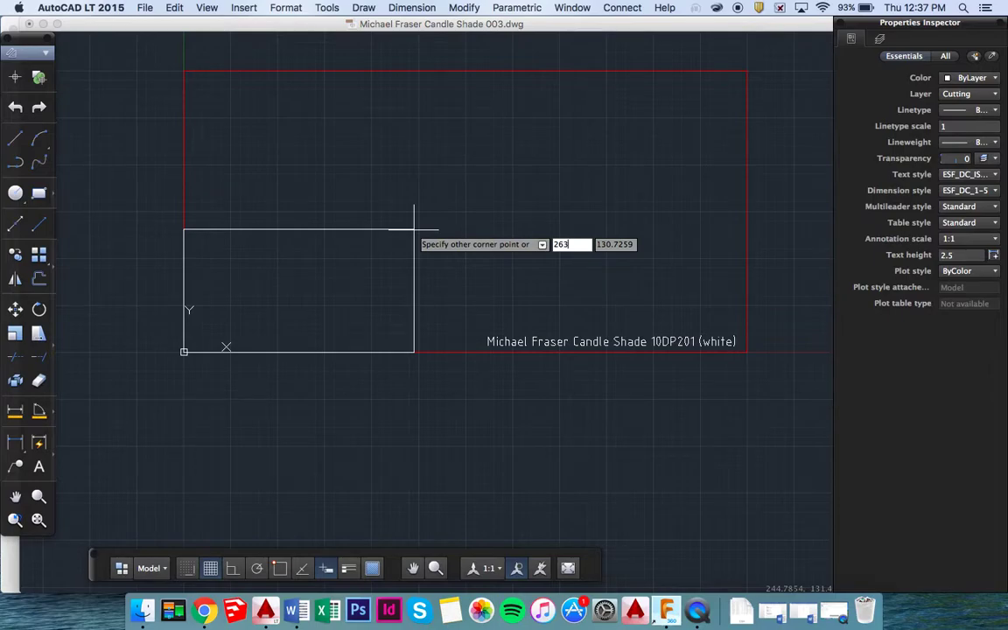
key("Tab")
type("90")
key("Return")
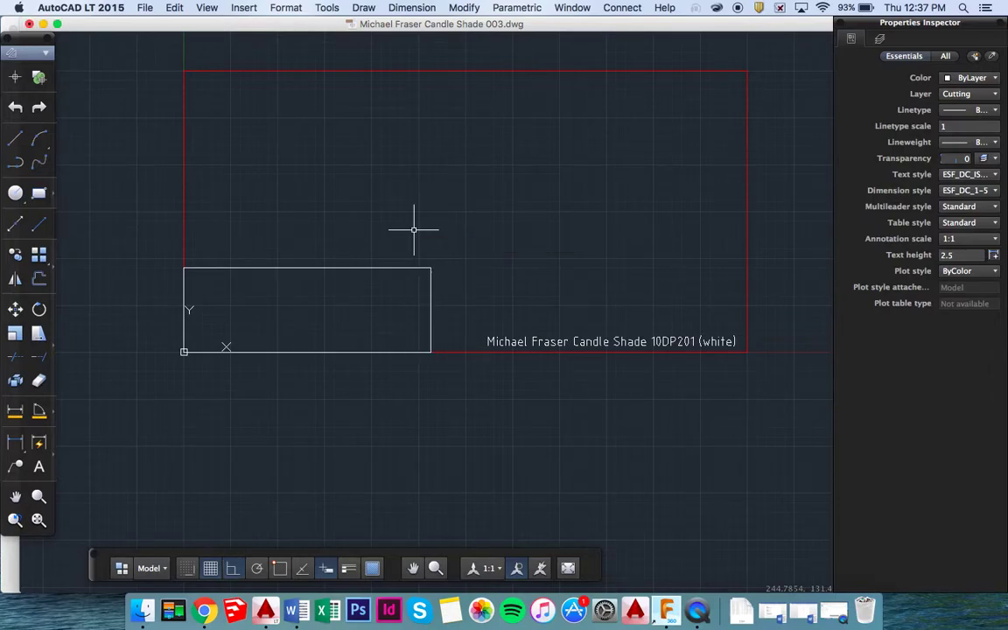
scroll(327, 300, "up", 3)
scroll(326, 301, "up", 2)
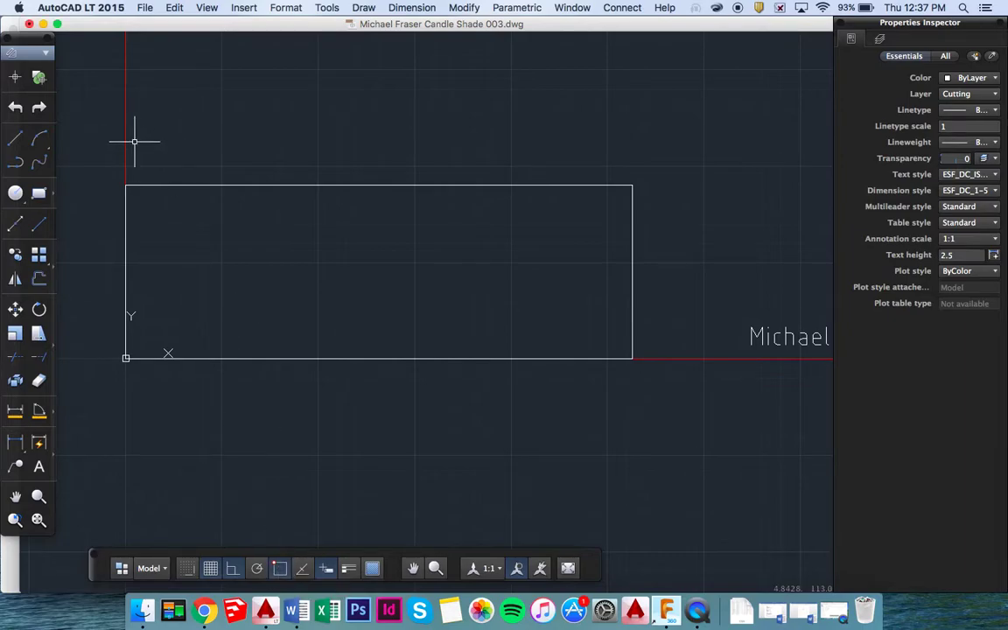
type("l")
key("Down")
key("Down")
key("Down")
key("Down")
key("Down")
key("Down")
key("Down")
key("Down")
key("Down")
key("Down")
key("Down")
key("Down")
key("Down")
key("Down")
key("Down")
key("Down")
key("Down")
key("Down")
key("Down")
key("Down")
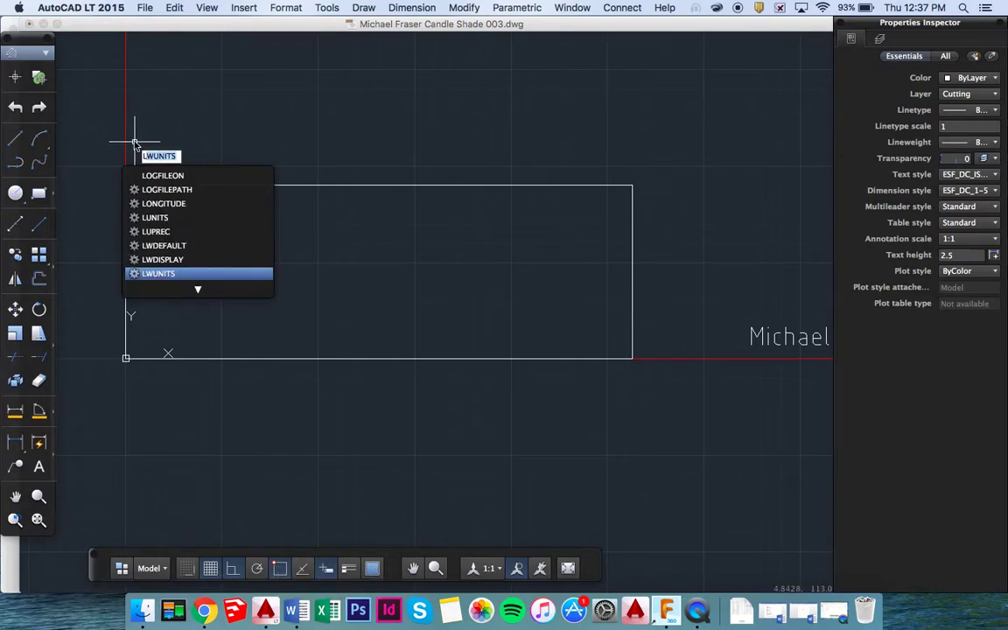
Draw a long vertical line on the Y axis, extending past the rectangle's top and bottom.
key("Escape")
type("l")
key("Return")
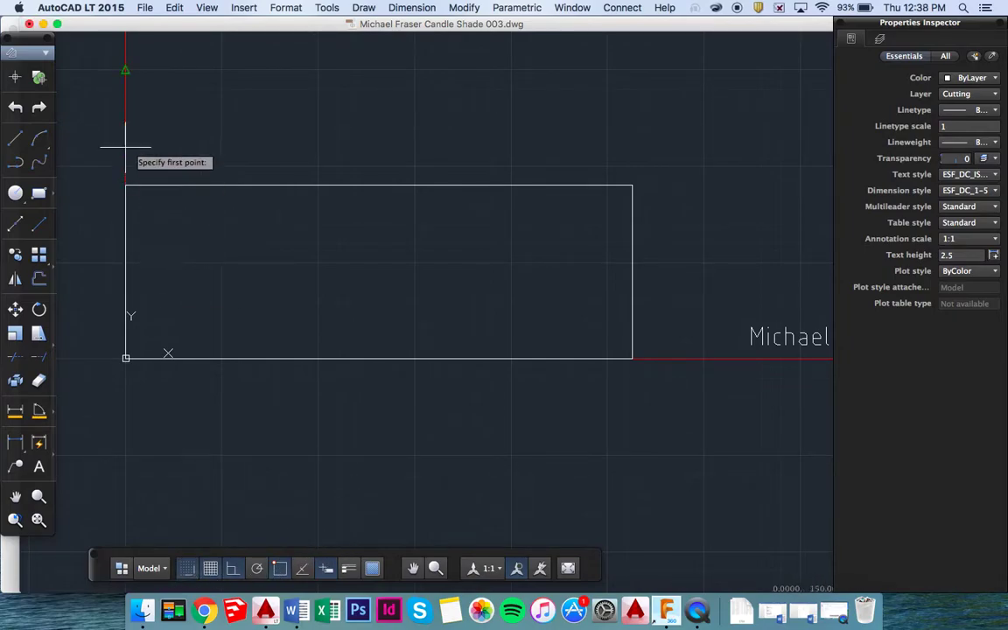
left_click(126, 68)
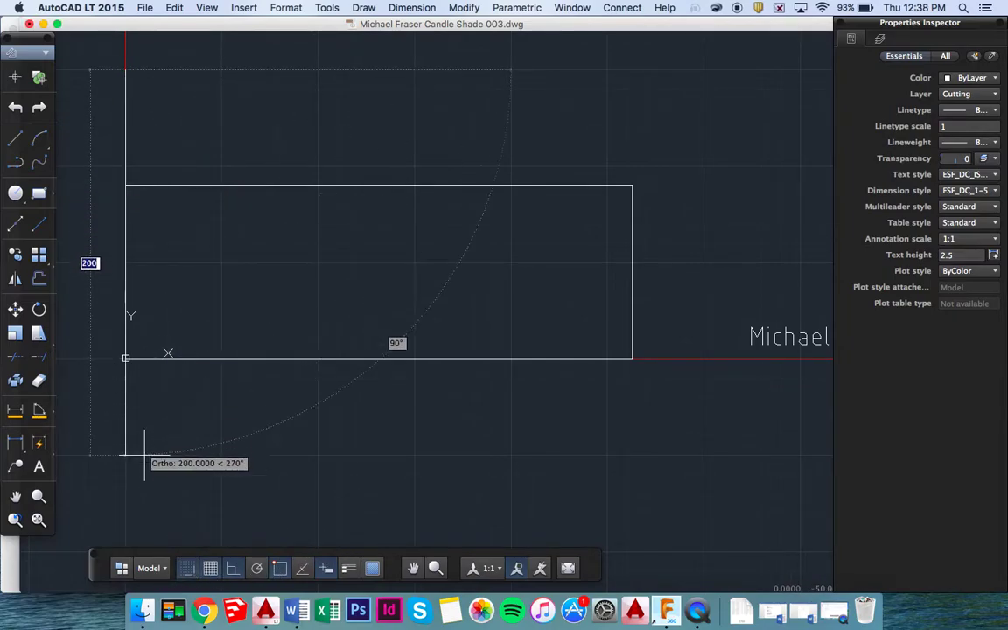
left_click(125, 475)
key("Escape")
Draw a long horizontal line along the rectangle's top edge, extending past both sides.
type("LINE")
key("Return")
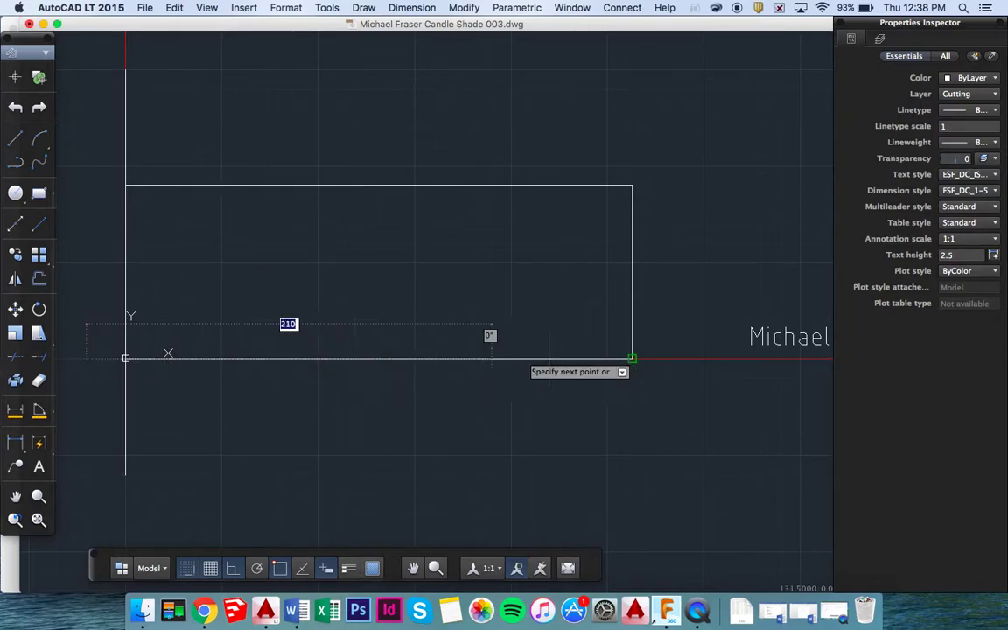
left_click(704, 359)
type("40")
key("Escape")
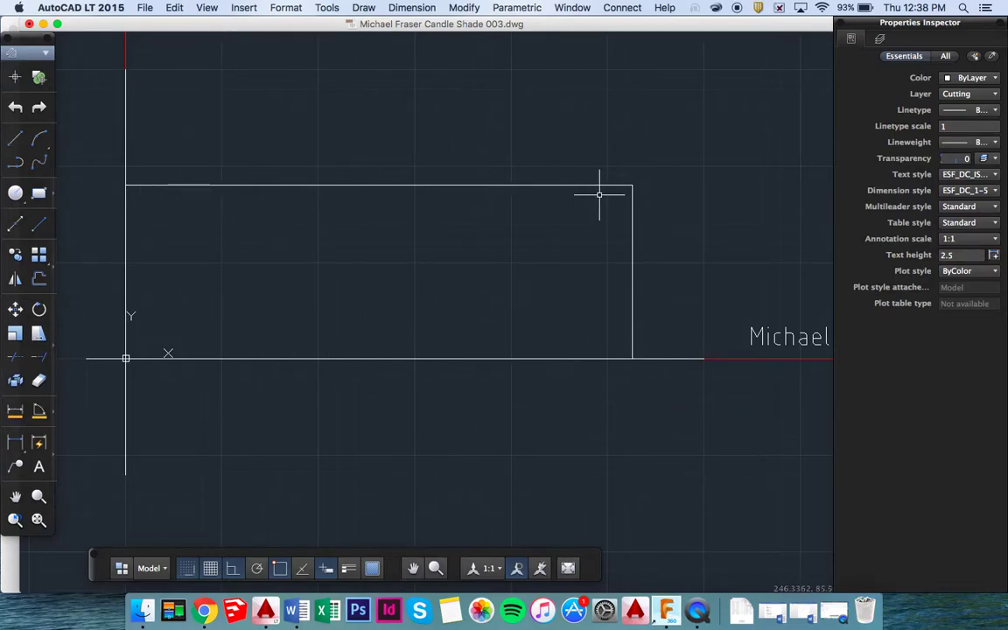
type("l")
key("Return")
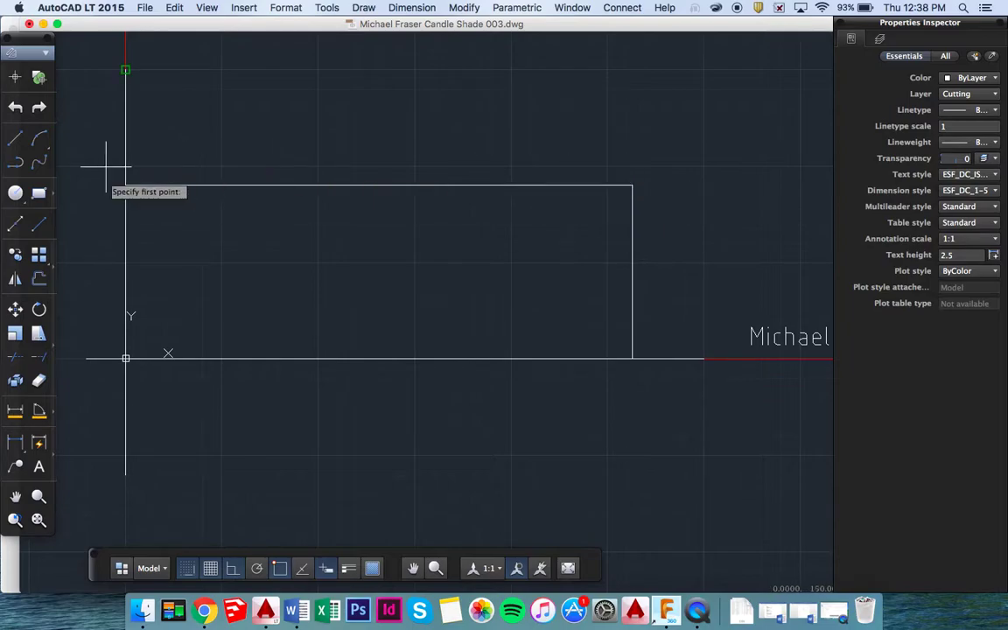
left_click(86, 184)
type("40")
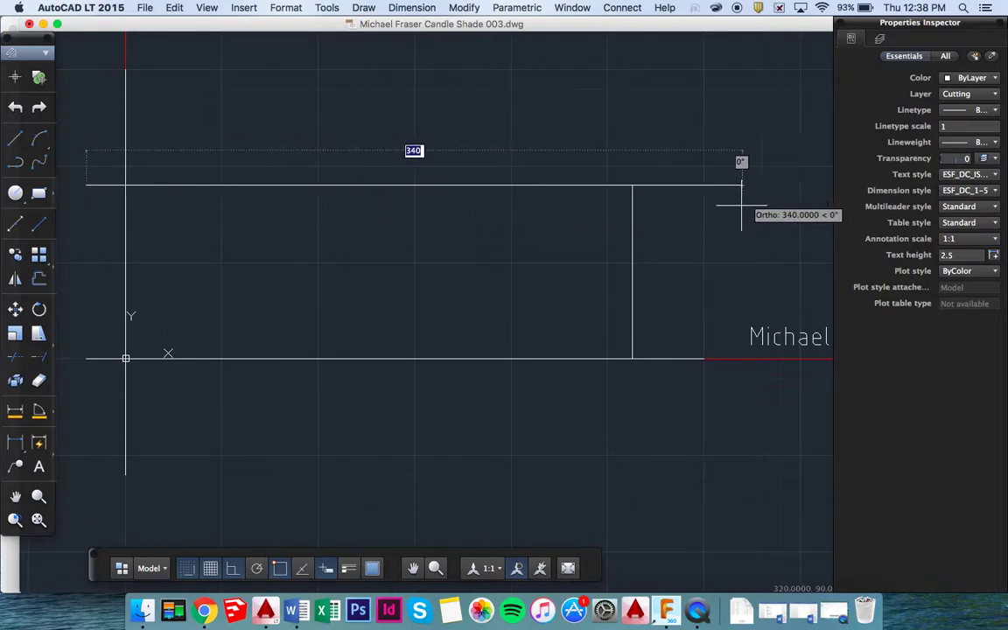
left_click(720, 171)
key("Escape")
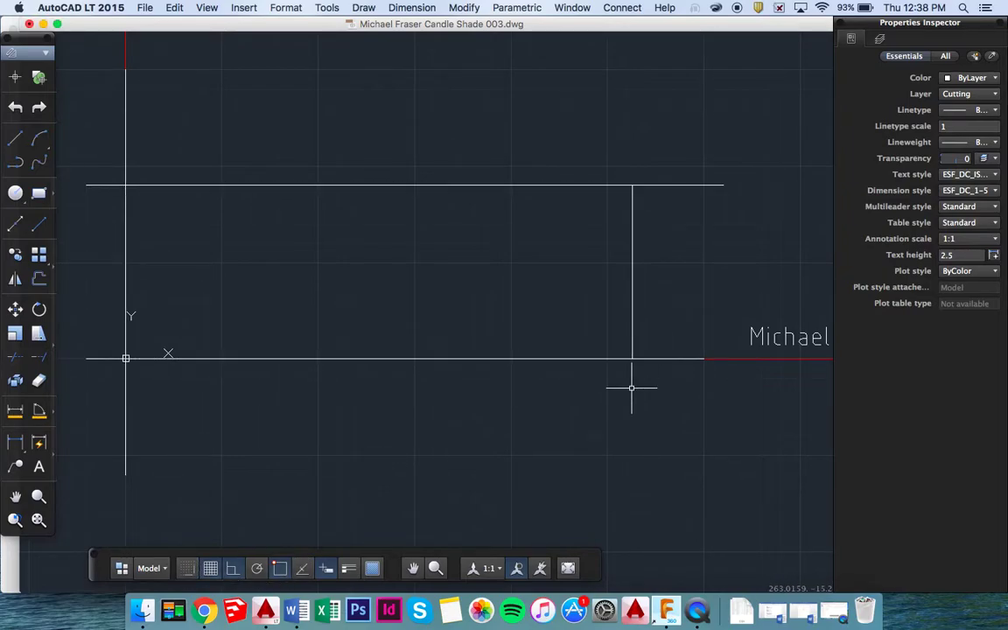
Draw a long vertical line along the right edge at X 263, well above and below.
type("l")
key("Return")
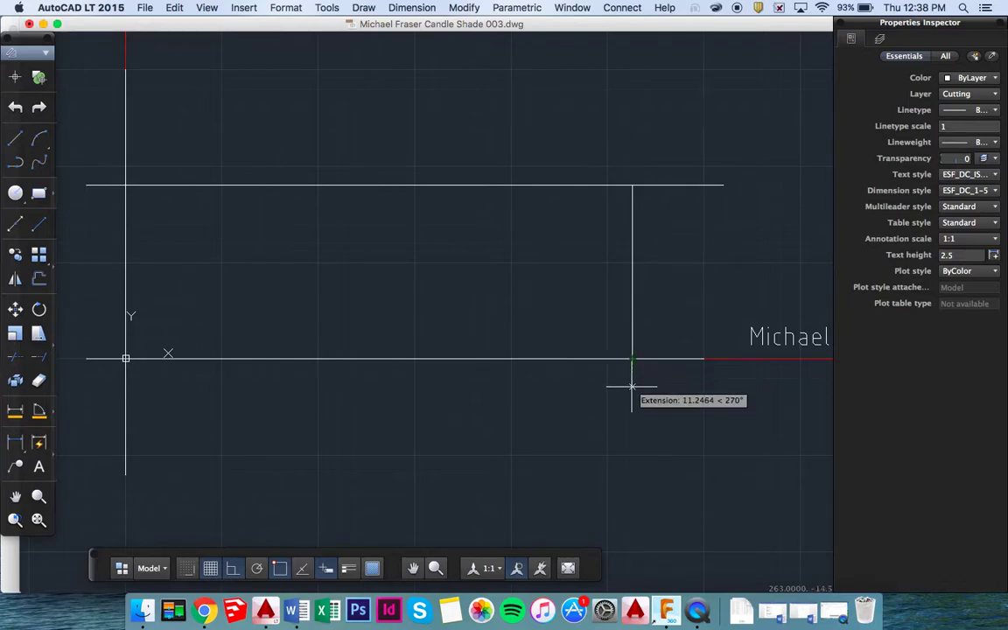
left_click(631, 457)
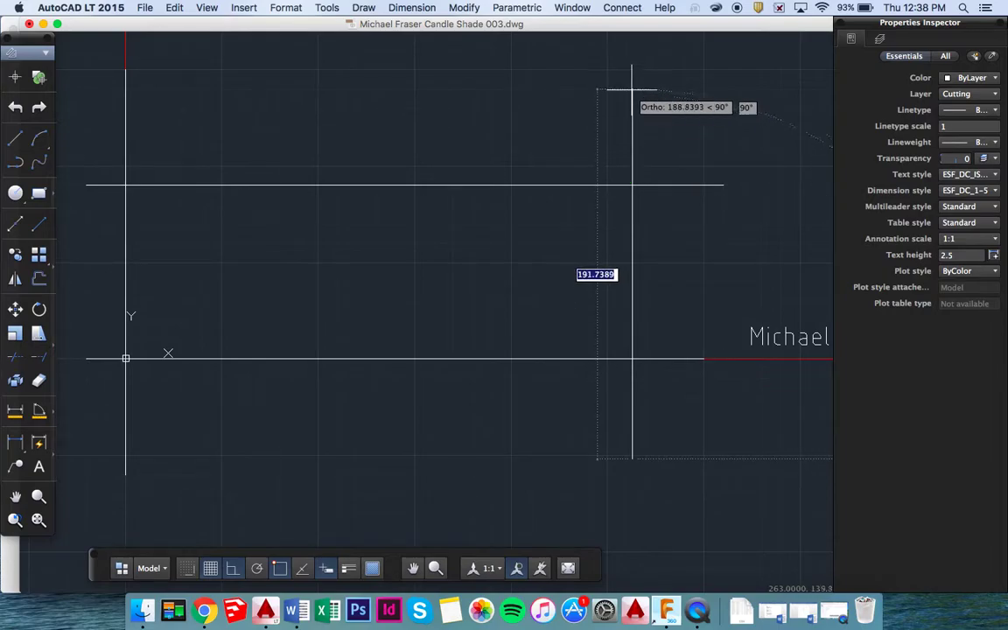
left_click(631, 72)
key("Return")
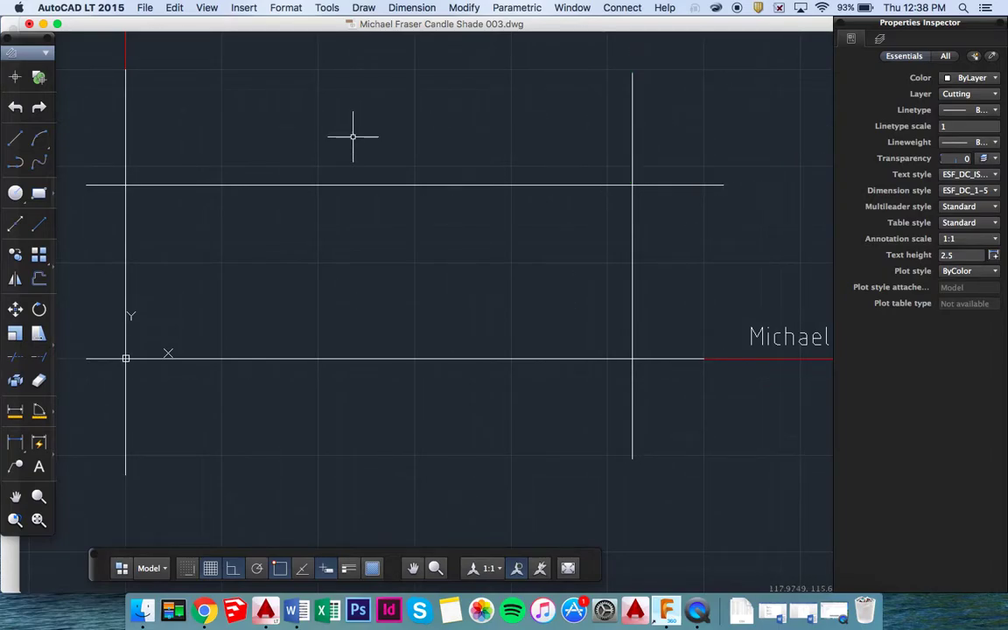
Move the top guide line down 20 and the bottom guide line up 26.
left_click(358, 184)
type("mo")
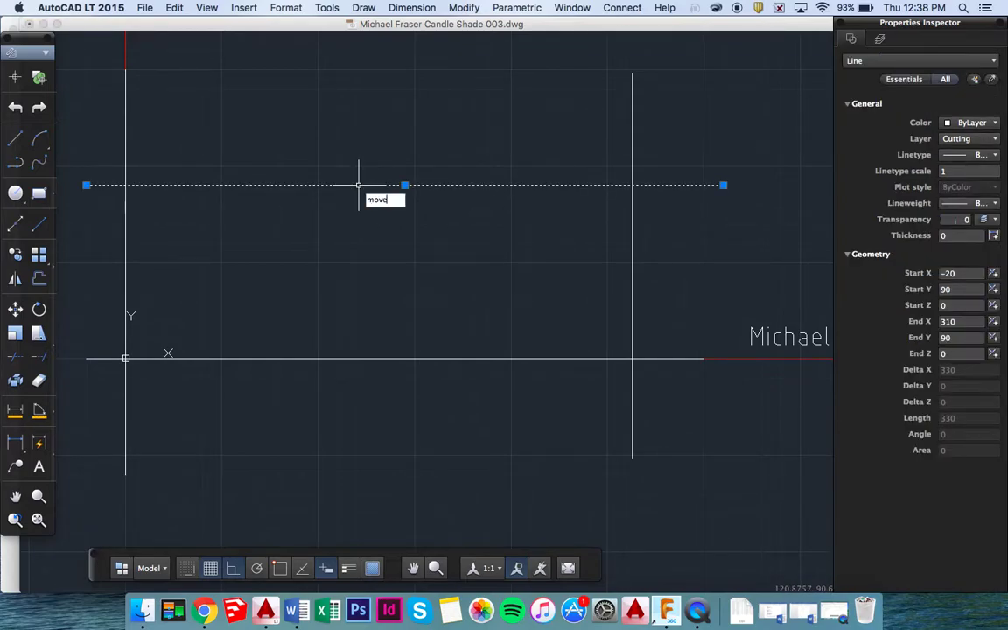
type("ve")
key("Return")
left_click(358, 184)
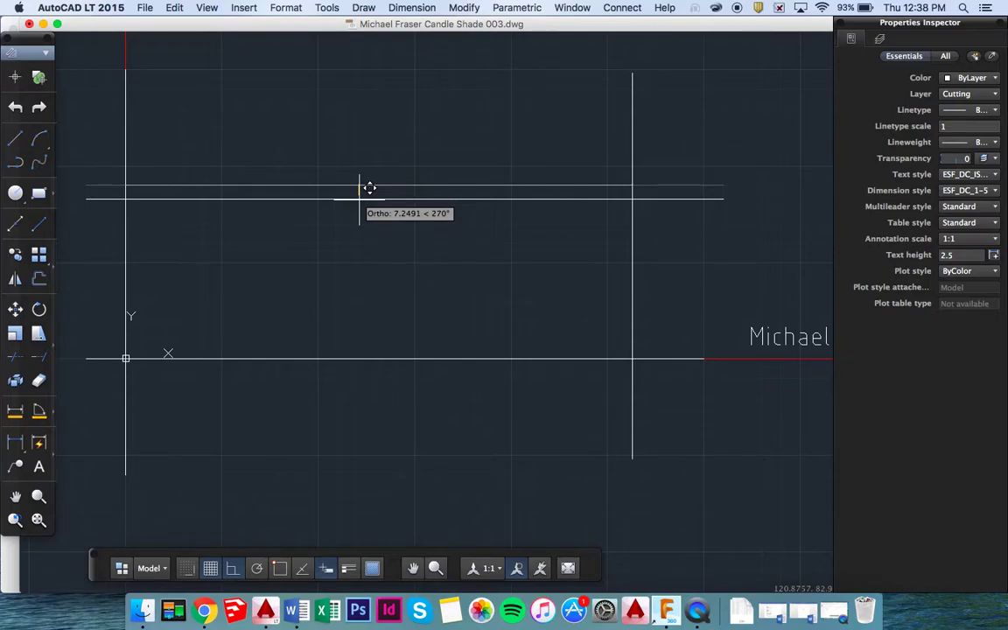
type("20")
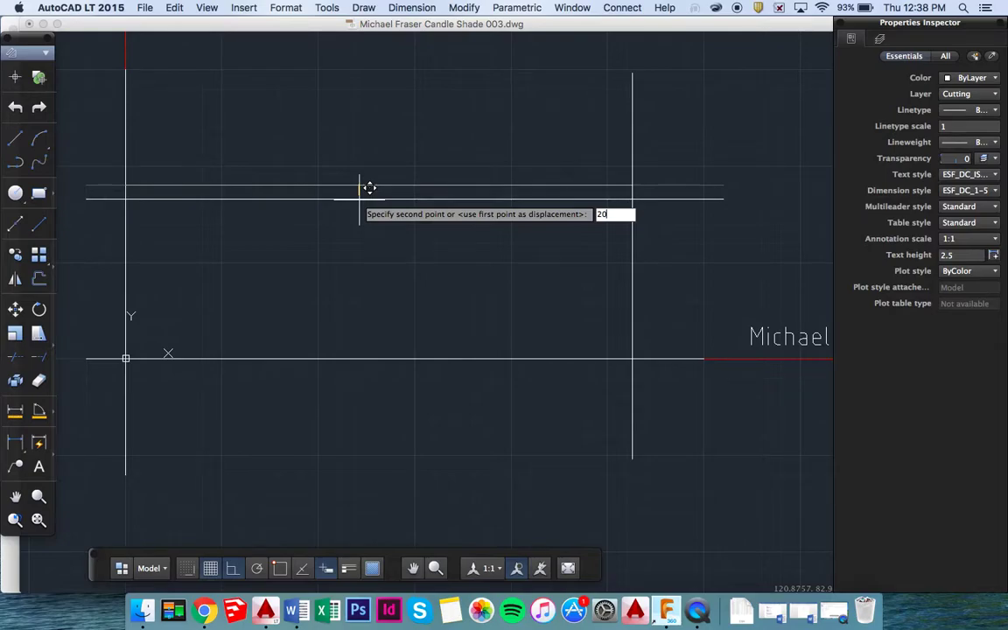
key("Return")
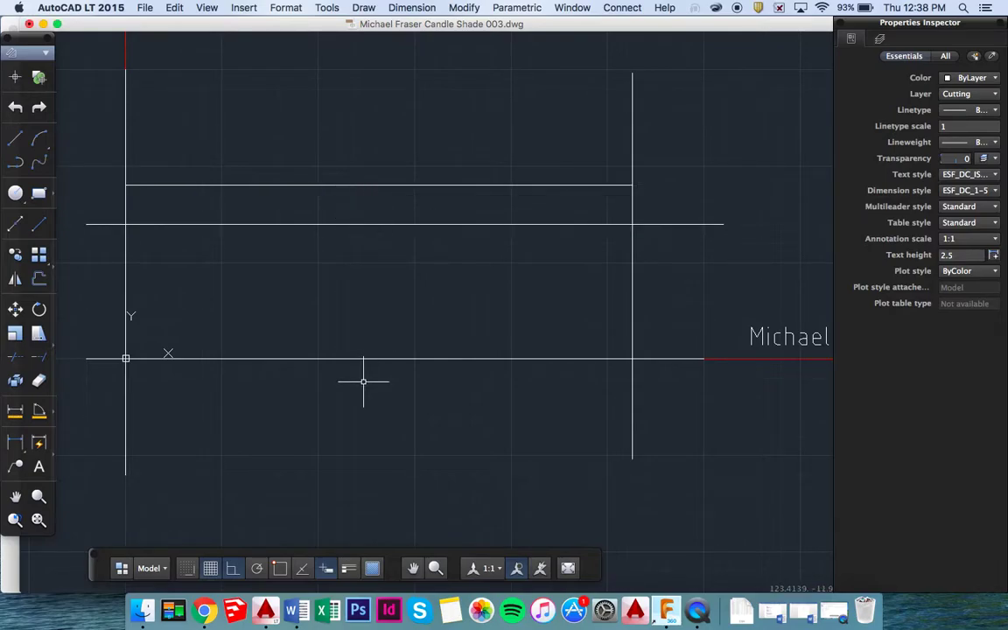
left_click(382, 357)
type("move")
key("Return")
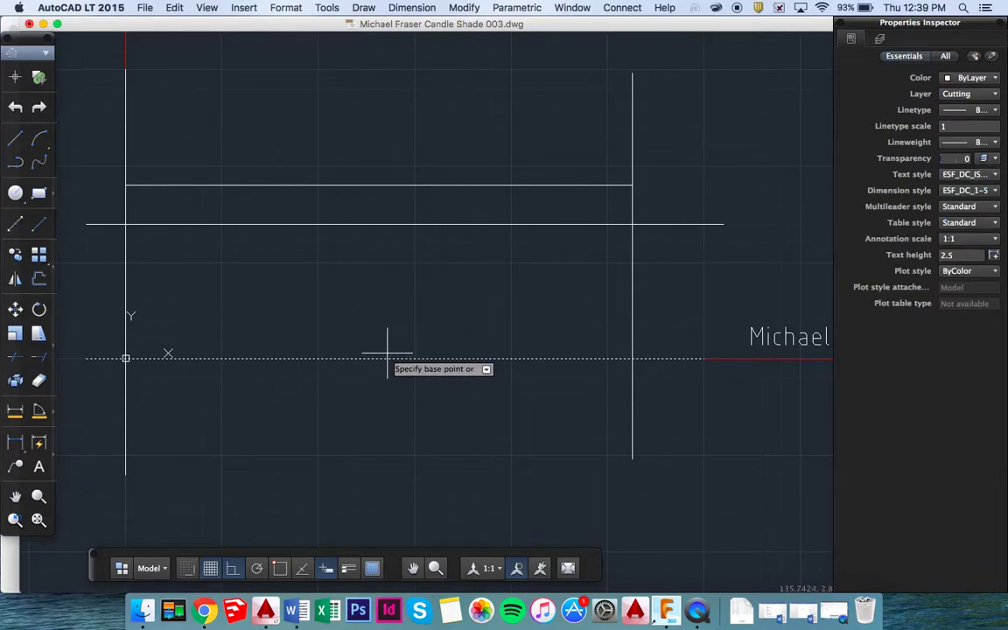
left_click(385, 355)
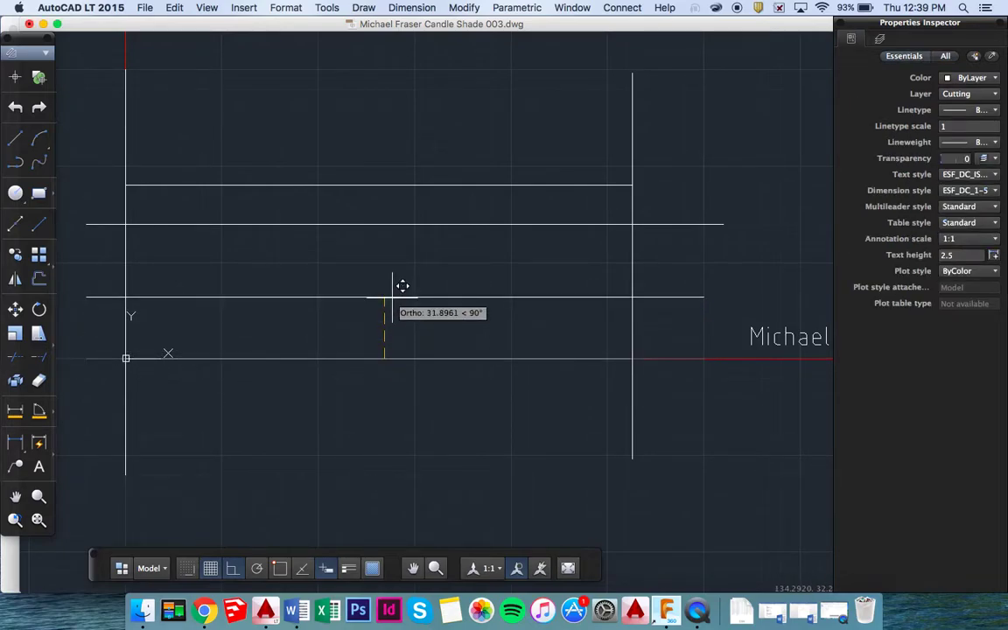
type("26")
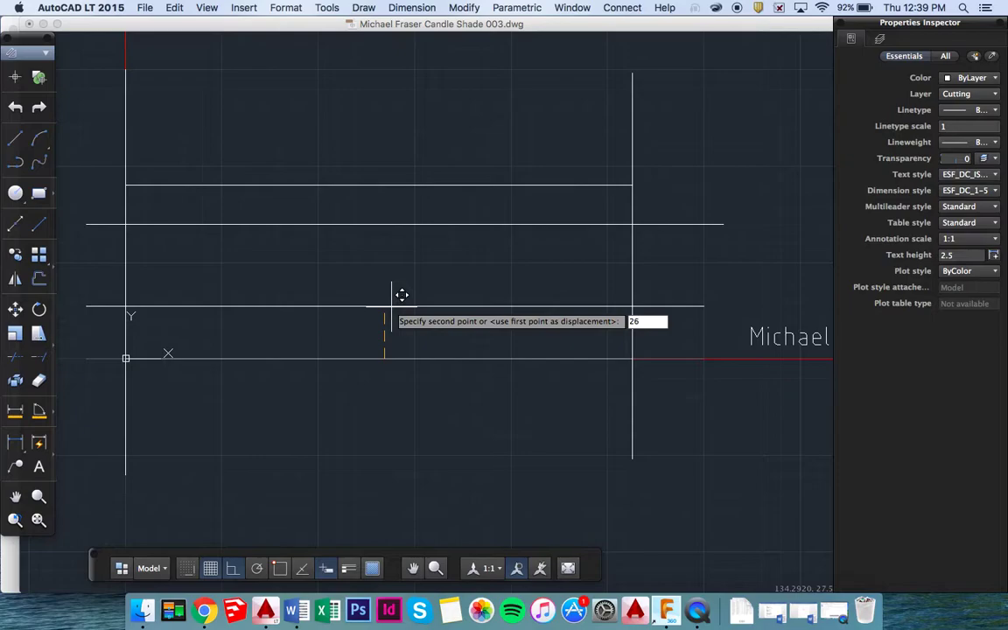
key("Return")
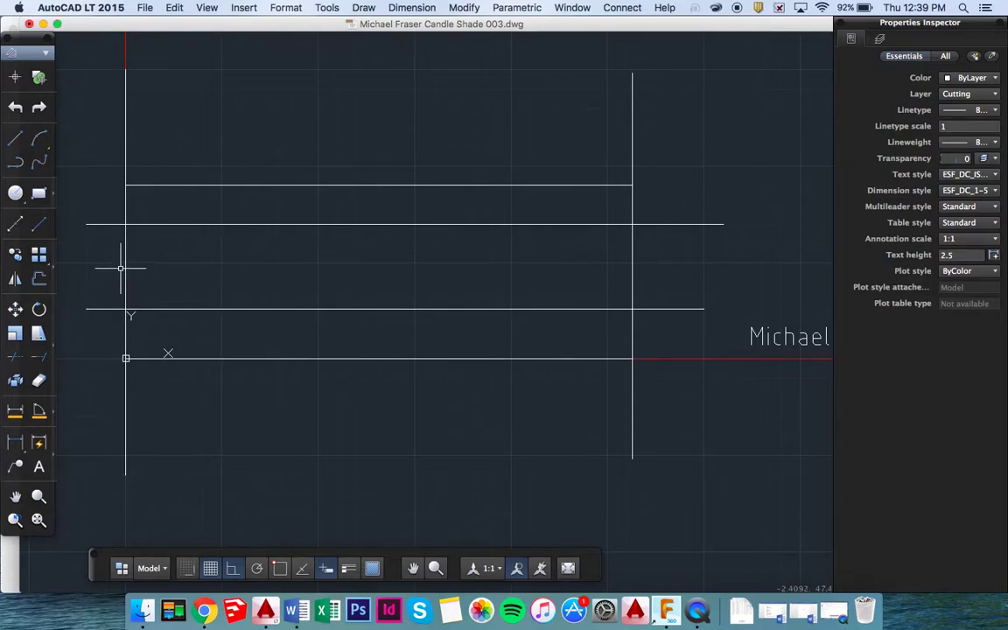
Shift the left vertical line 5 to the right and the right vertical line 5 left.
left_click(125, 272)
type("m")
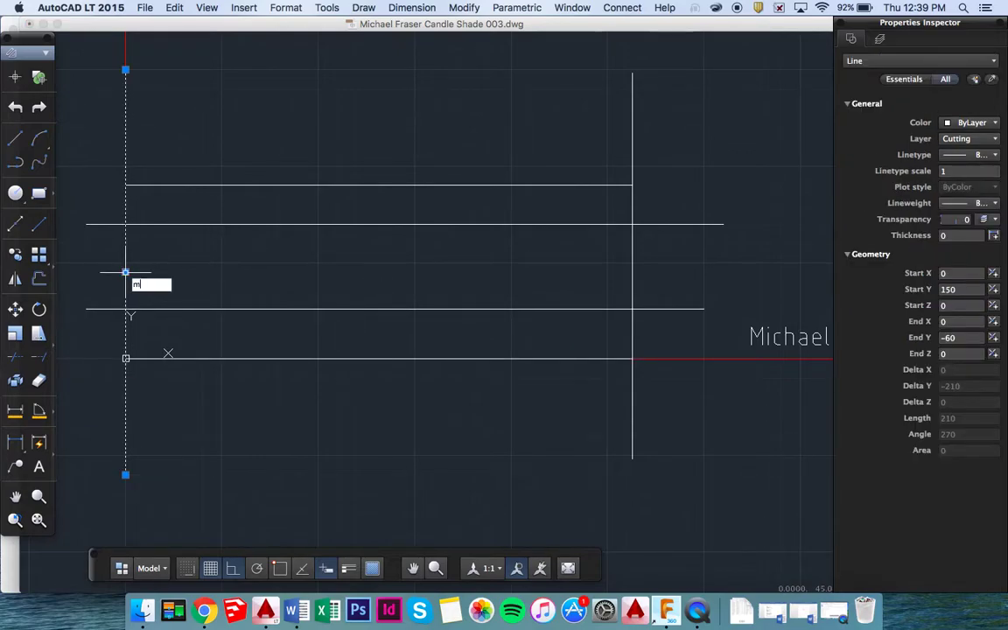
type("ove")
key("Return")
left_click(134, 261)
type("5")
key("Return")
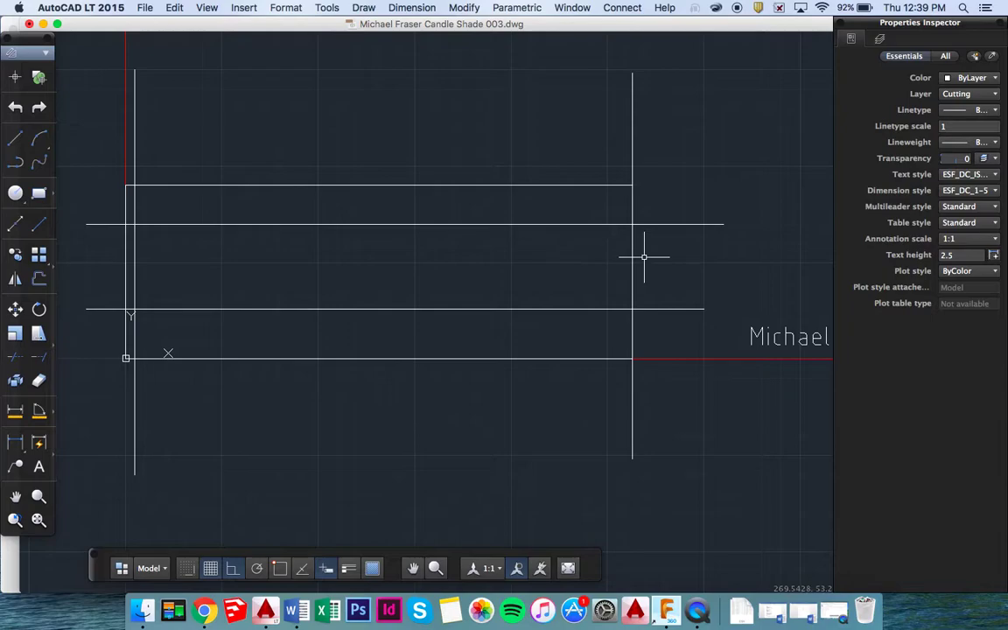
left_click(632, 259)
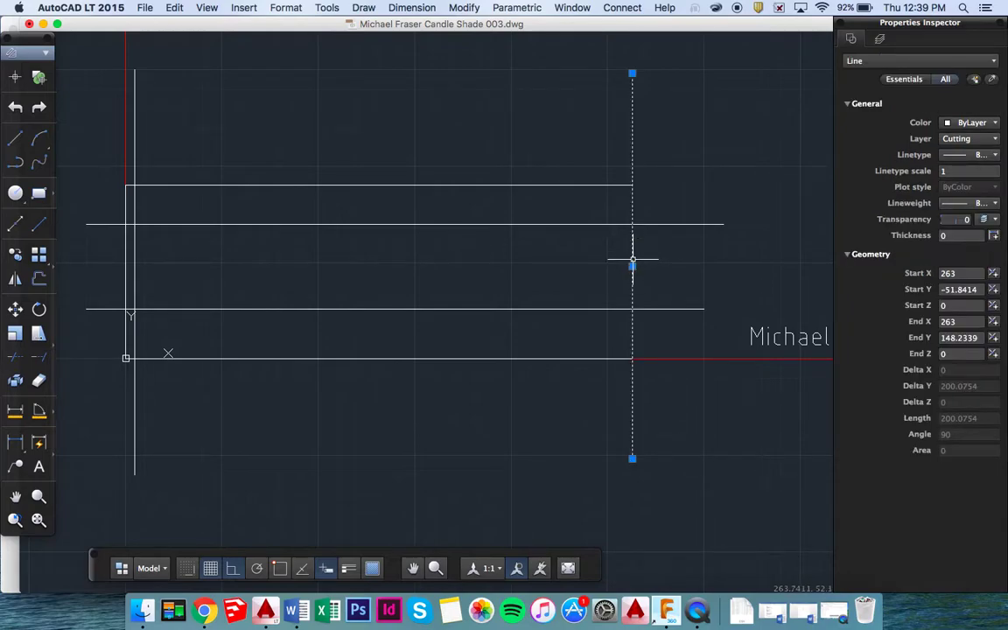
type("move")
key("Return")
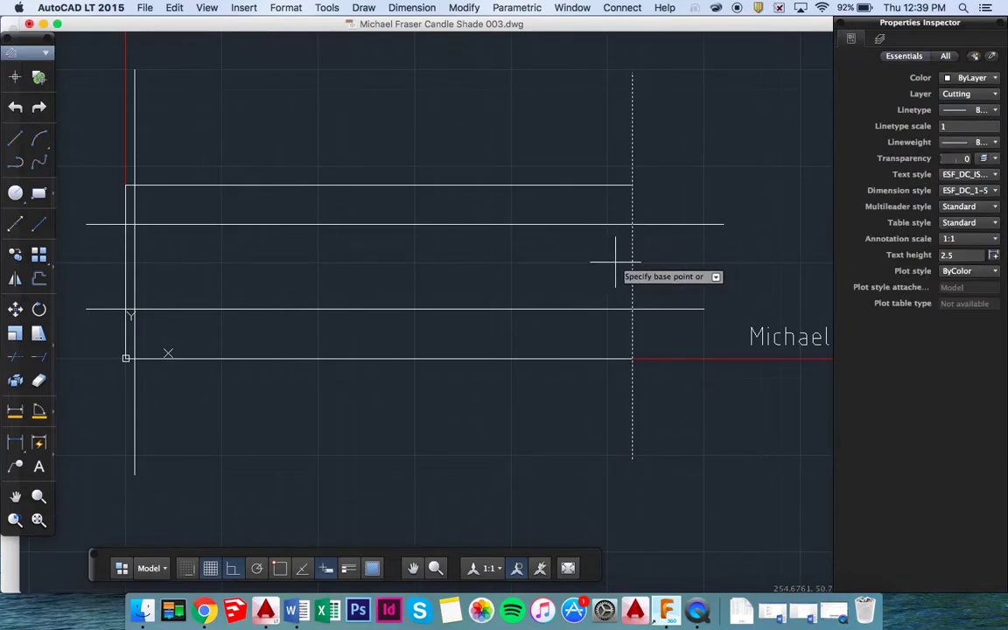
left_click(632, 261)
type("5")
key("Return")
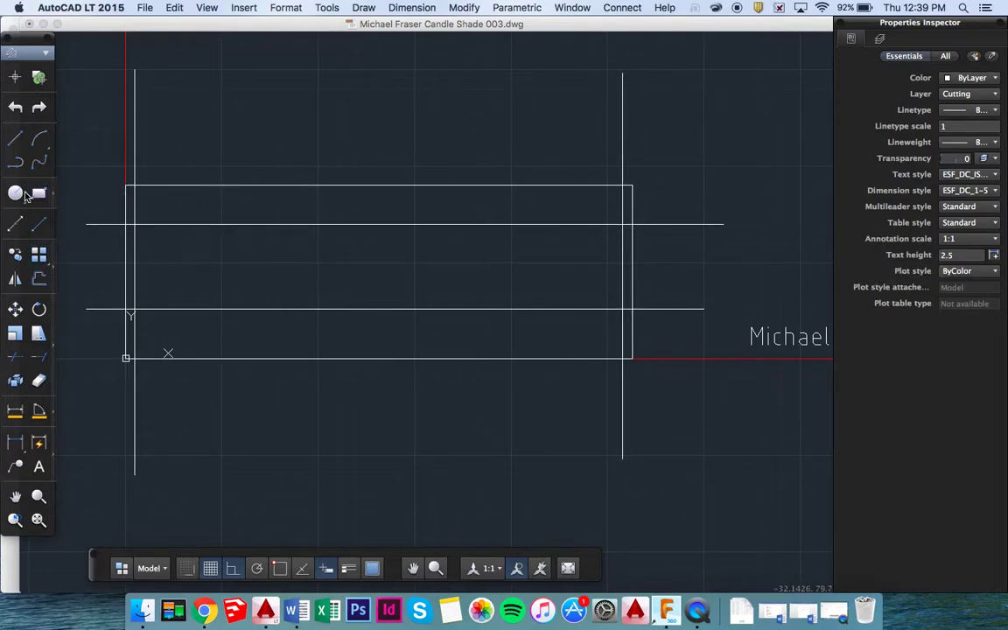
Draw radius-1.7 circles at the upper-left and lower-left guide-line intersections.
left_click(16, 197)
scroll(140, 223, "up", 3)
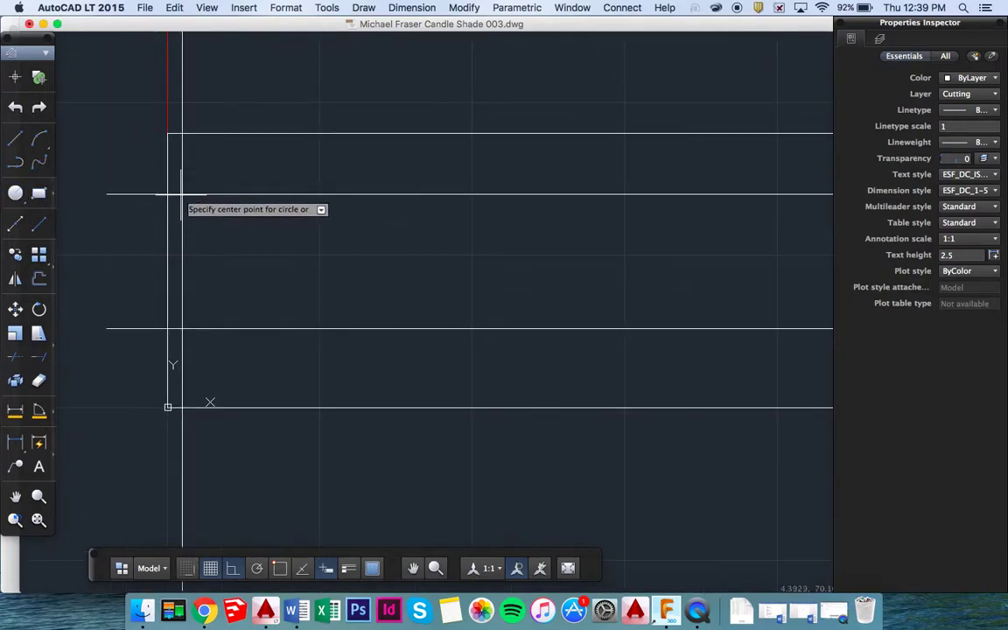
left_click(278, 569)
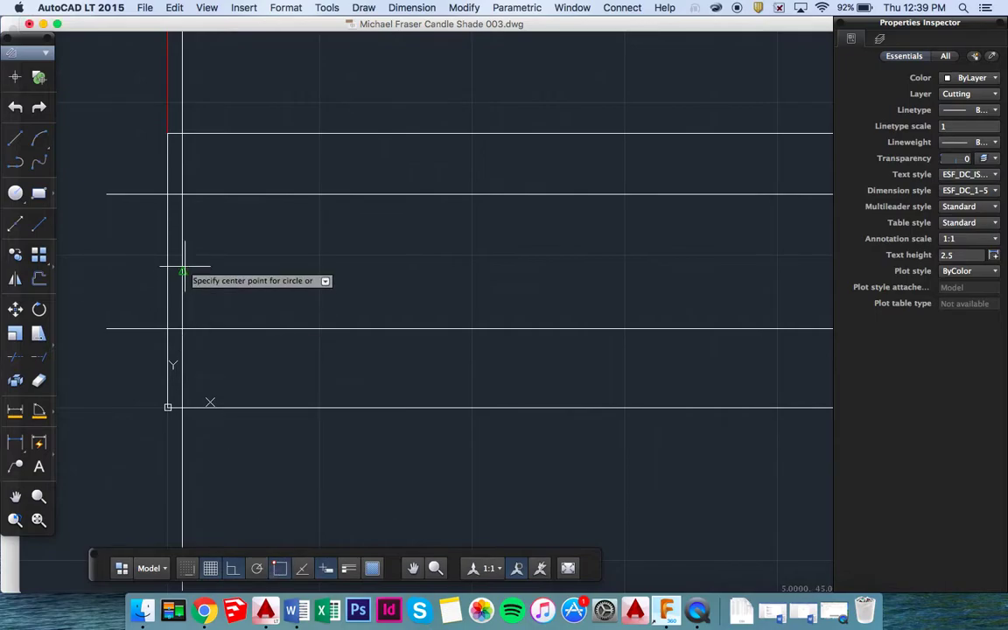
left_click(182, 194)
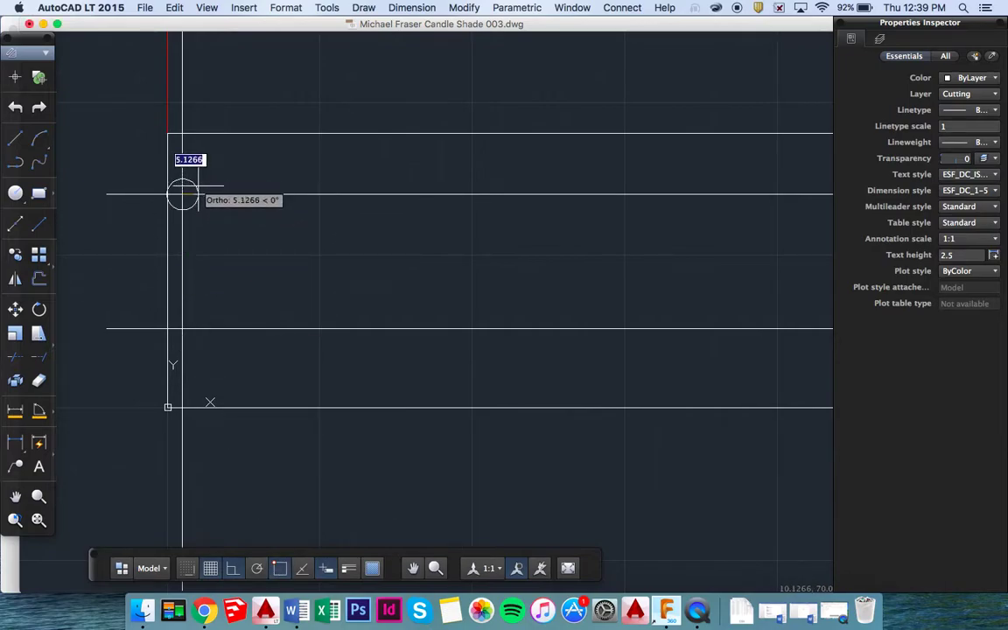
type("1.7")
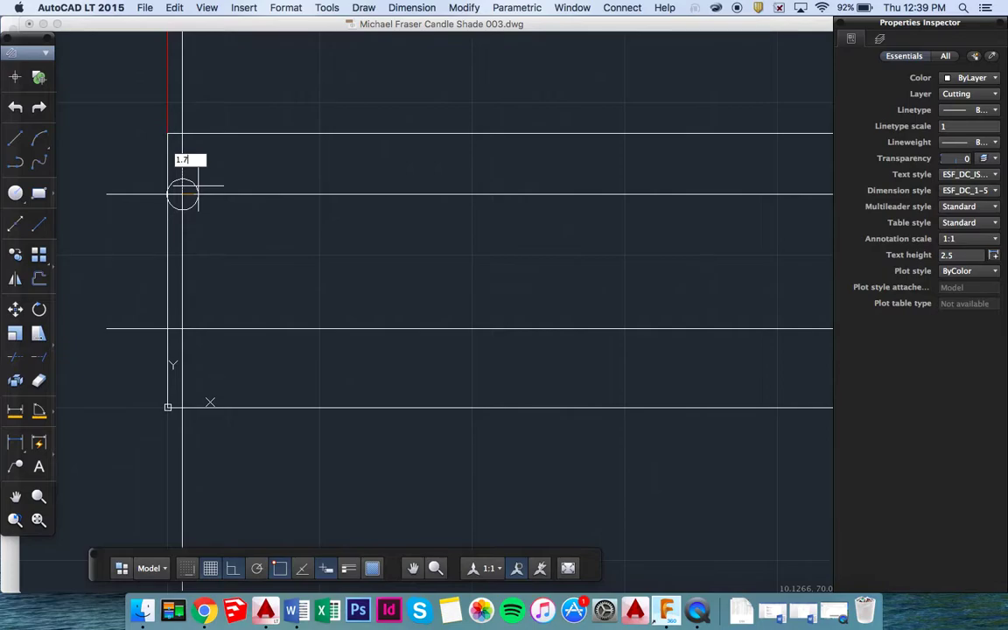
key("Return")
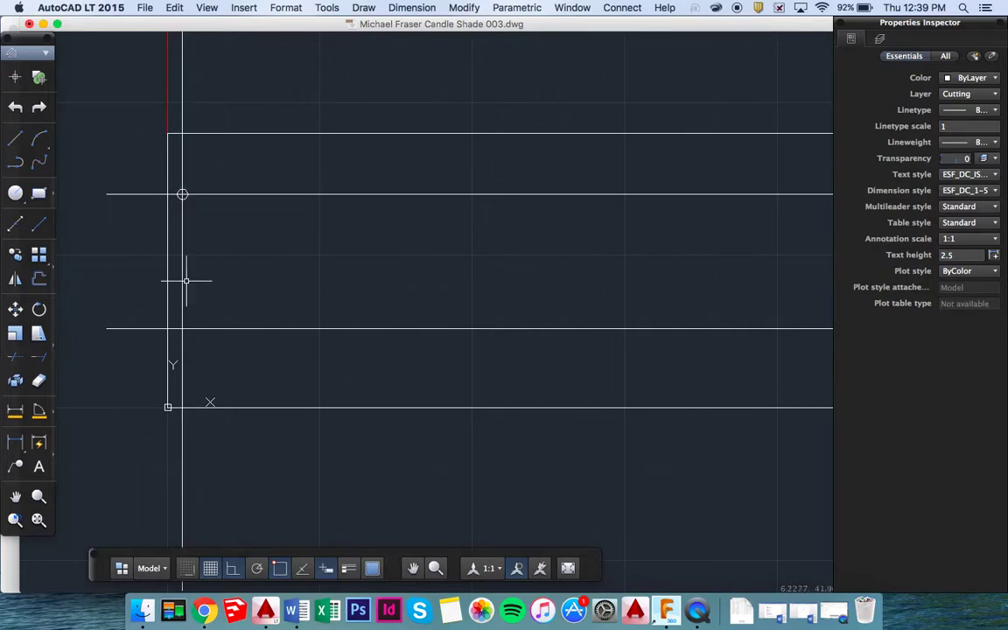
type("CIRCLE")
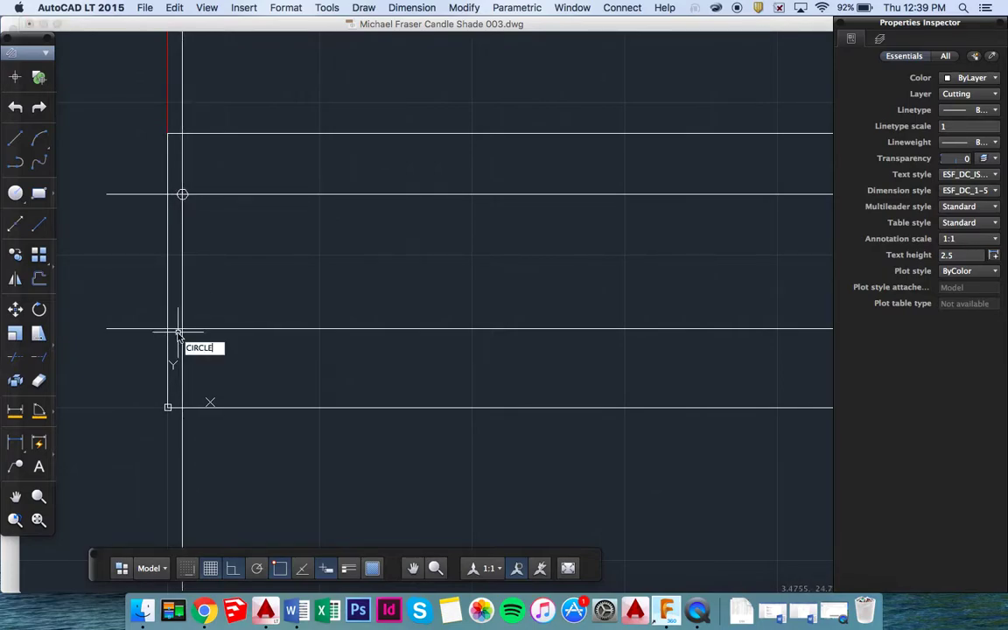
key("Return")
left_click(182, 329)
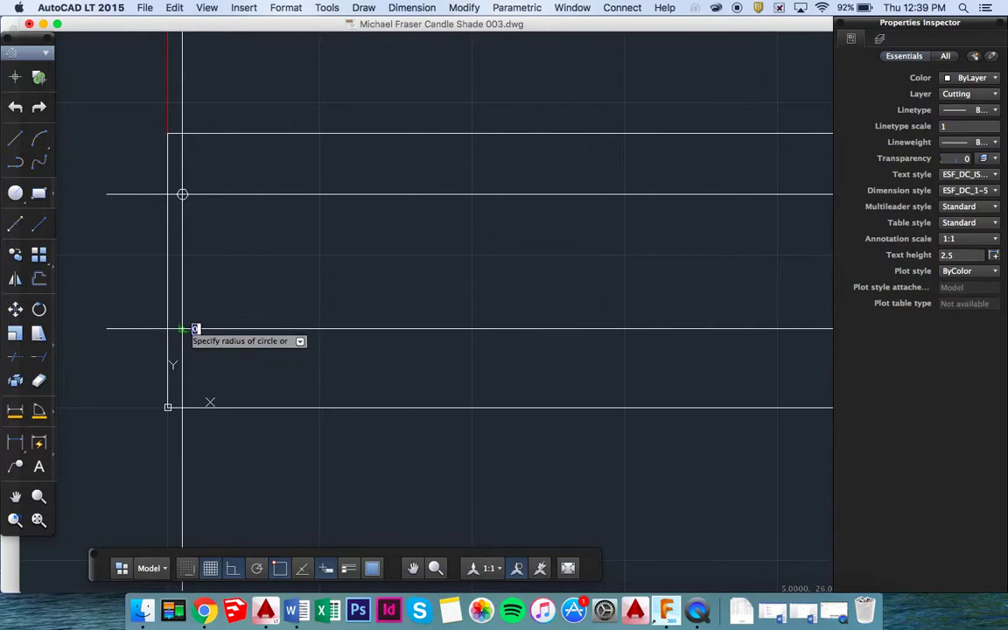
type("1.7")
key("Return")
Add radius-1.7 circles at the upper-right and lower-right intersections.
scroll(437, 280, "left", 10)
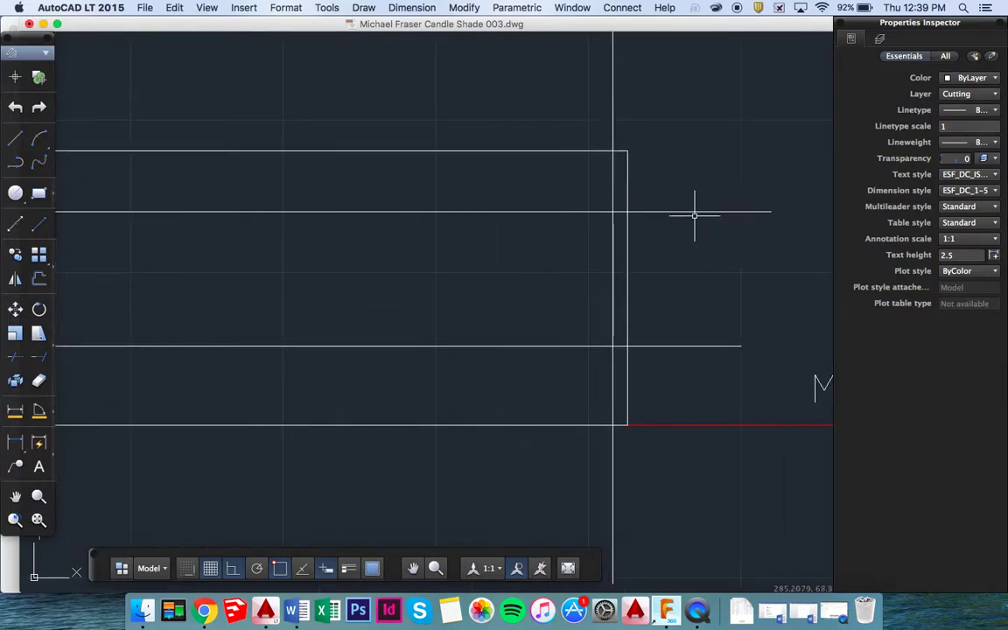
key("Return")
left_click(611, 211)
type("1")
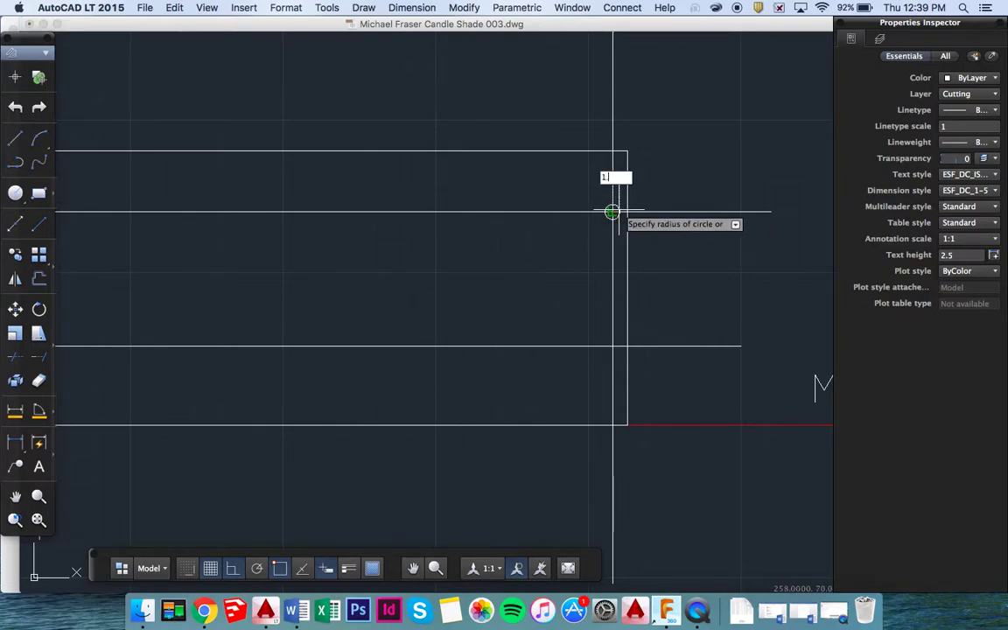
key("Return")
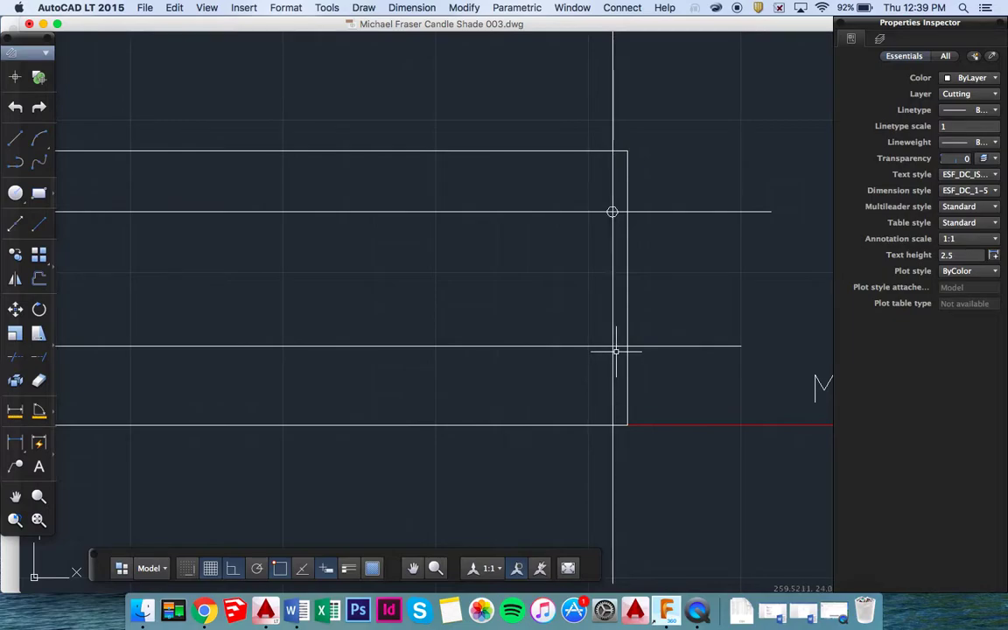
key("Return")
left_click(612, 346)
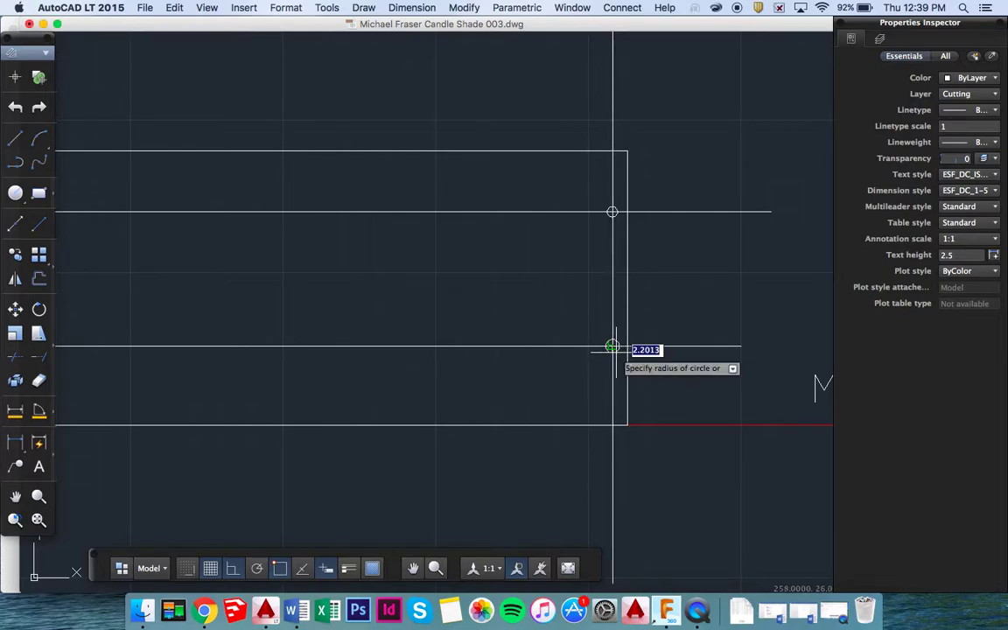
type("1")
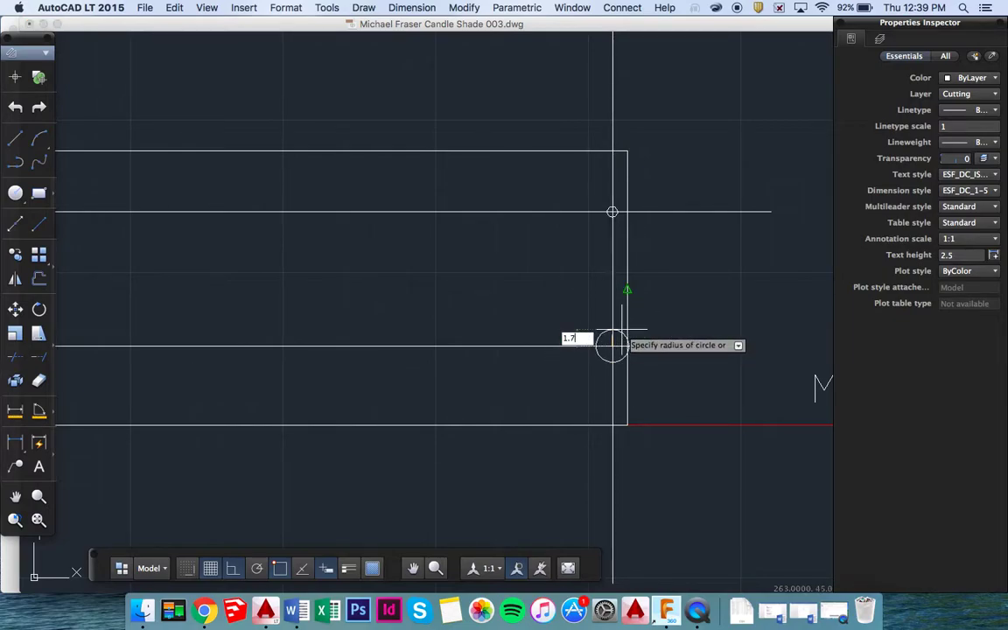
type(".7")
key("Return")
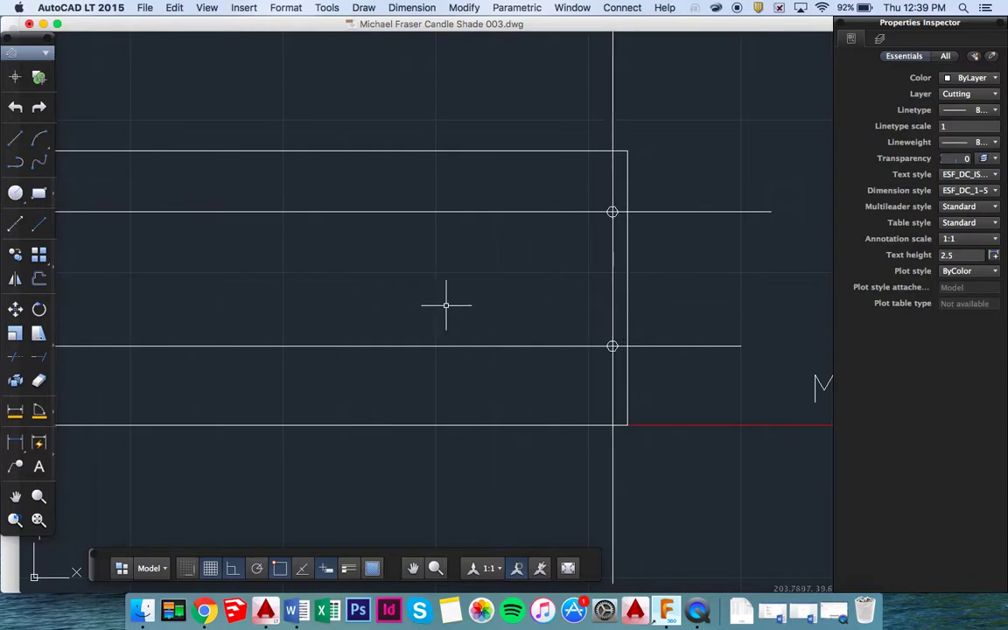
scroll(447, 305, "down", 2)
Delete the upper and lower horizontal guide lines.
scroll(369, 309, "down", 3)
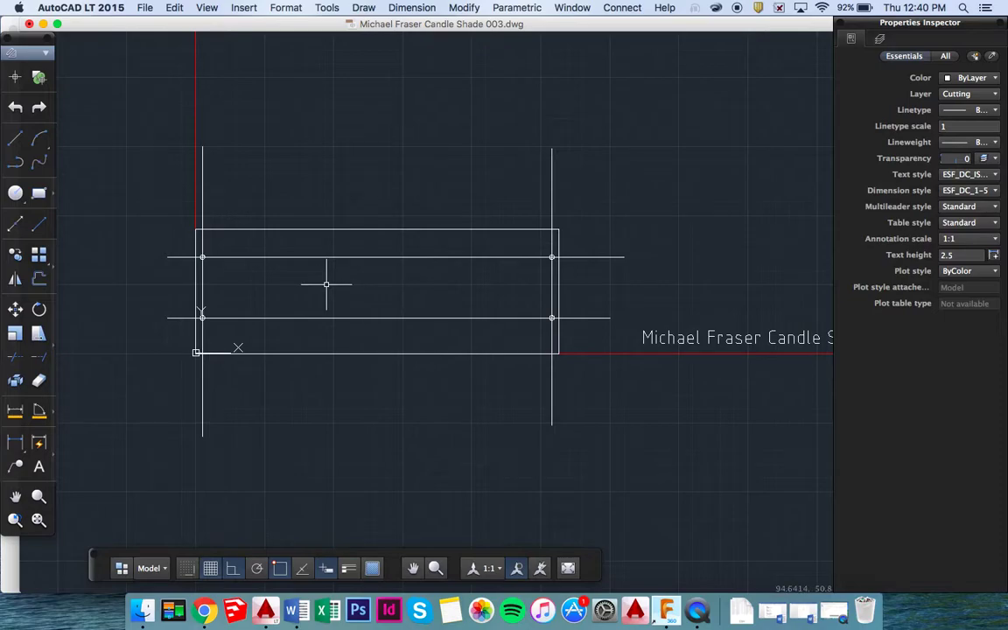
left_click(299, 257)
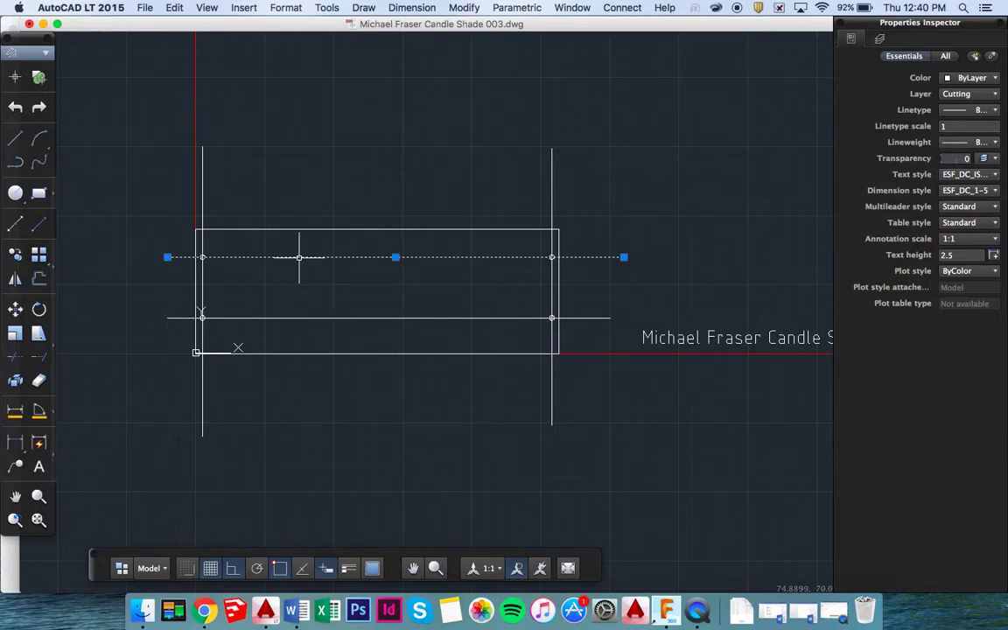
key("Delete")
left_click(312, 317)
key("Delete")
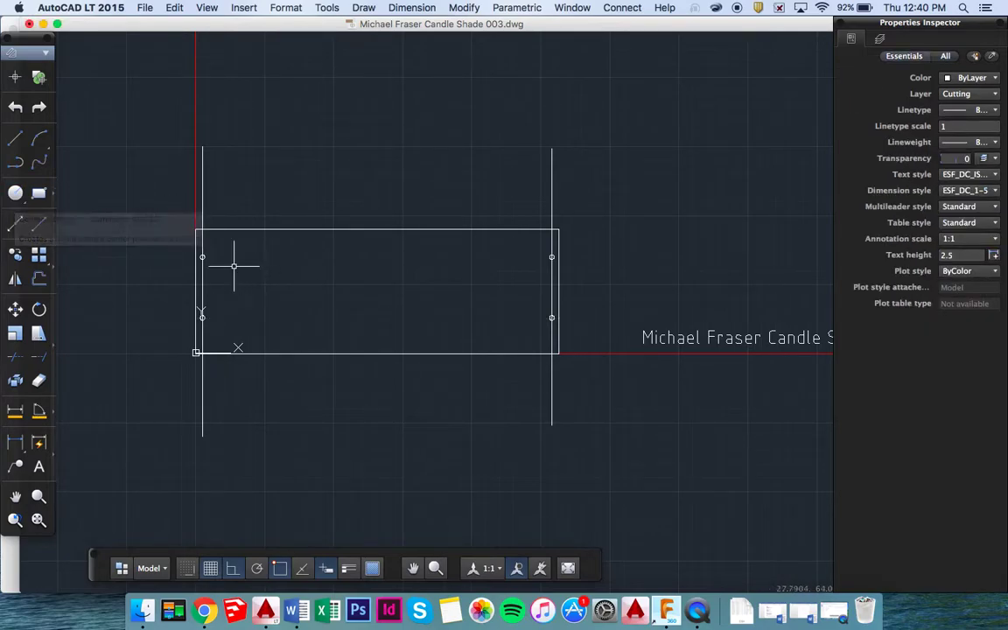
Draw a radius-6 circle near the rectangle's top-left corner.
left_click(21, 199)
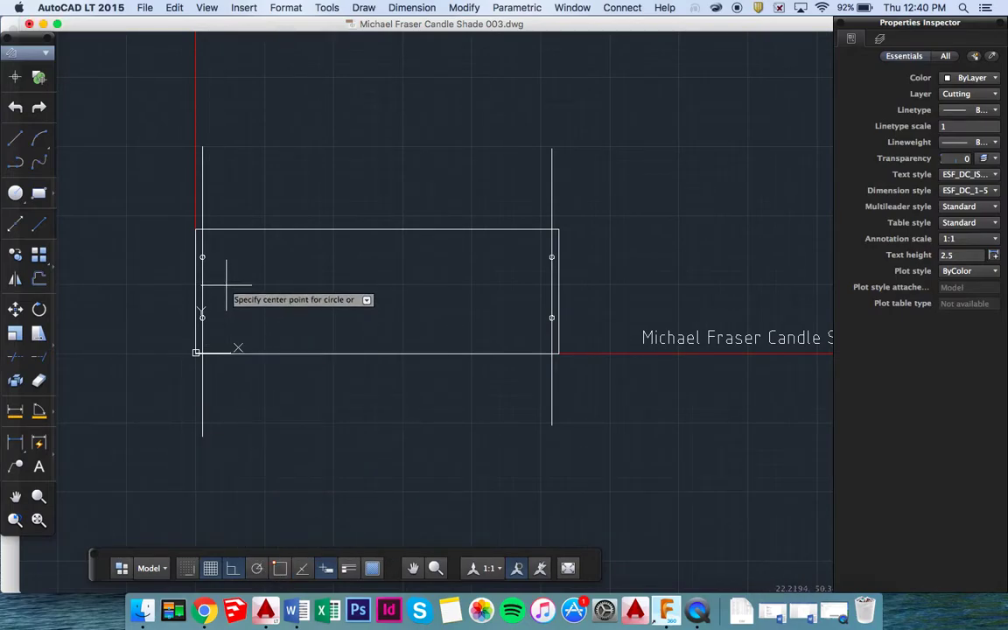
scroll(229, 288, "up", 2)
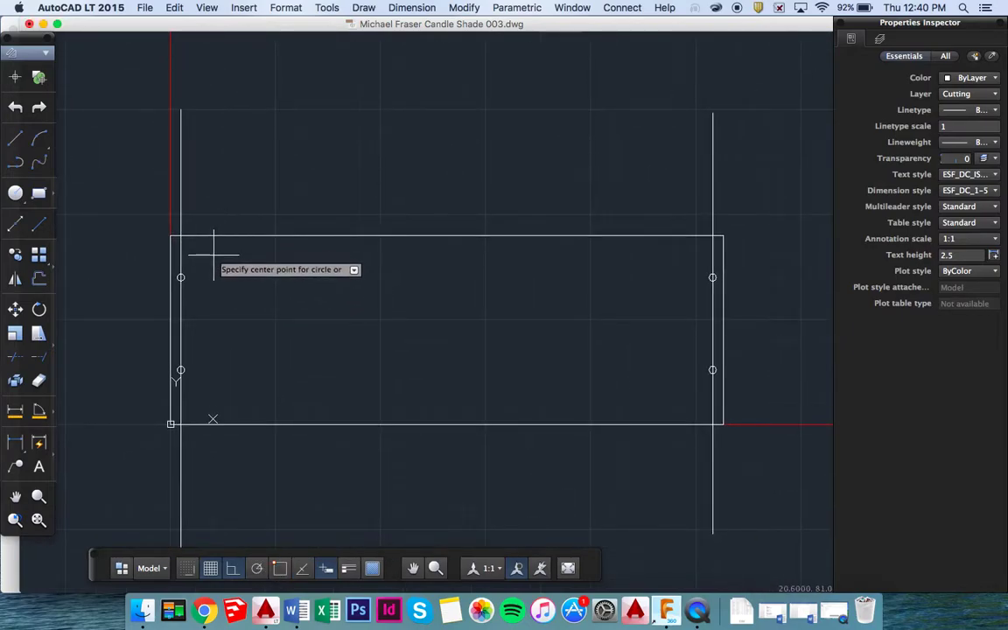
left_click(210, 258)
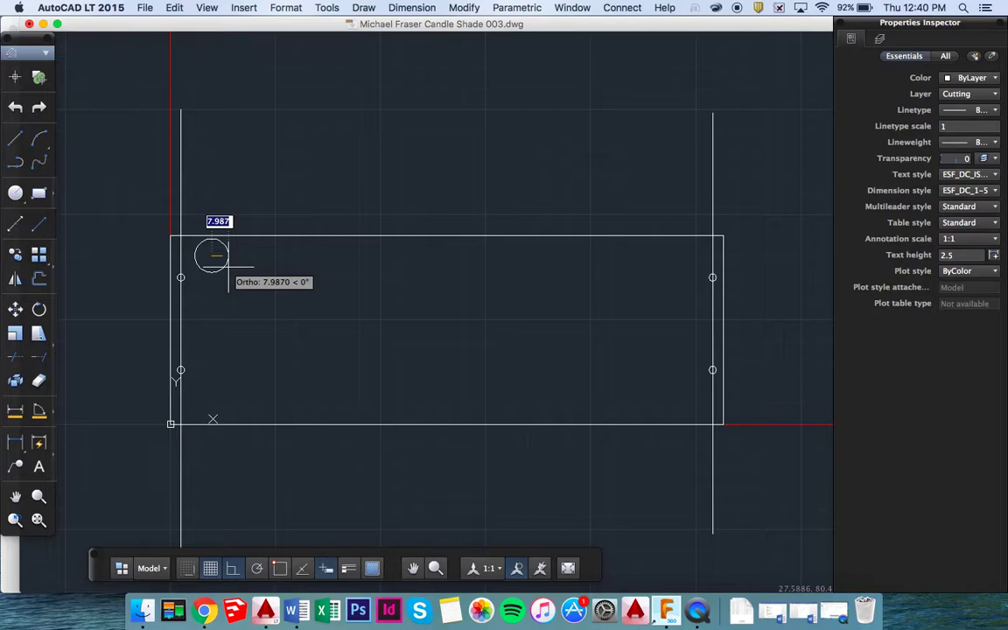
type("6")
key("Return")
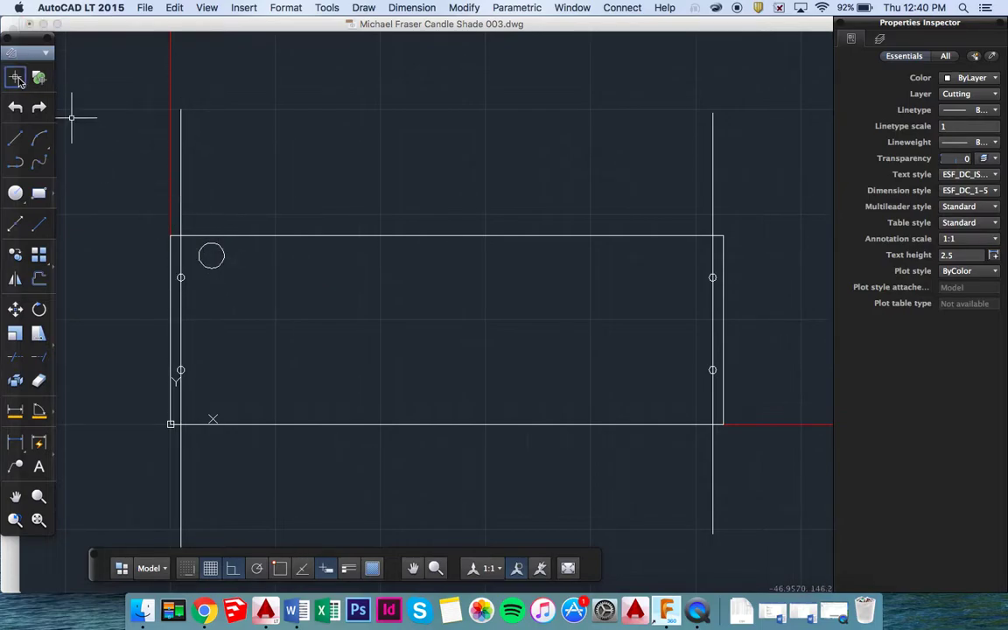
Move the radius-6 circle straight down to centre X 19.6016, Y 74.4318.
left_click(219, 260)
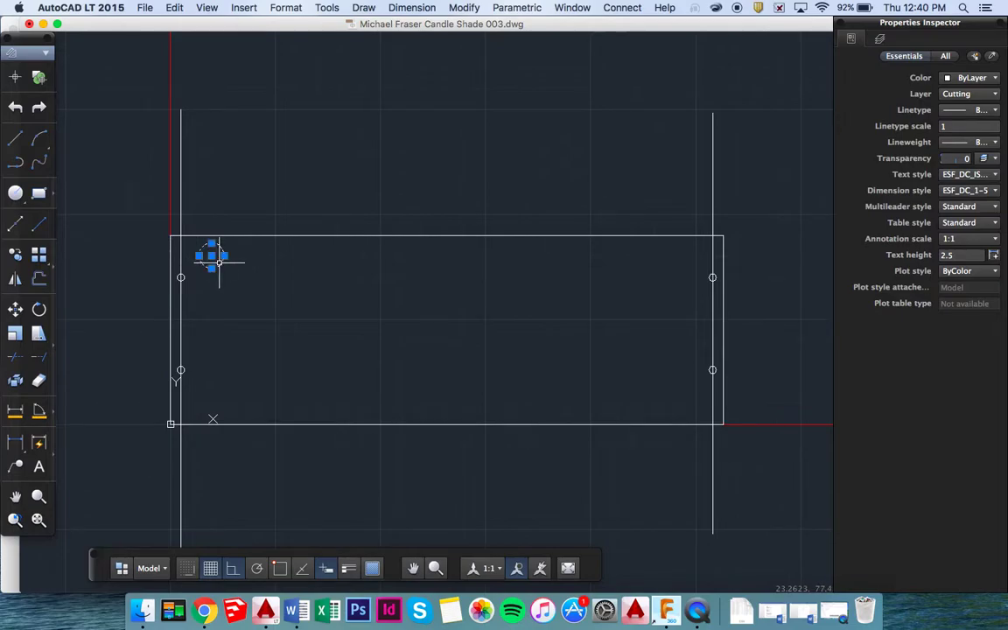
type("m")
key("Return")
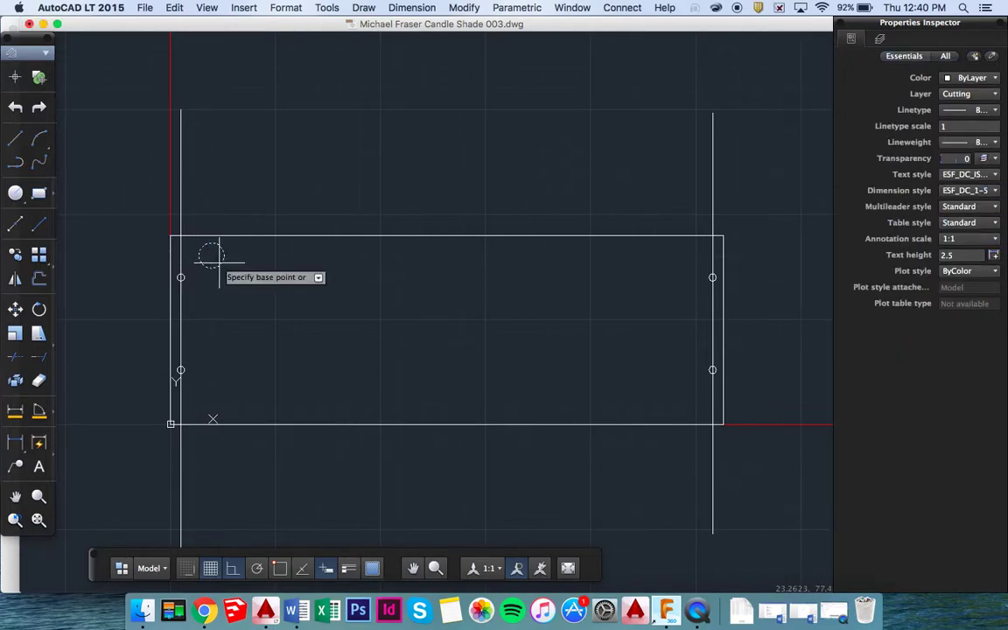
left_click(212, 256)
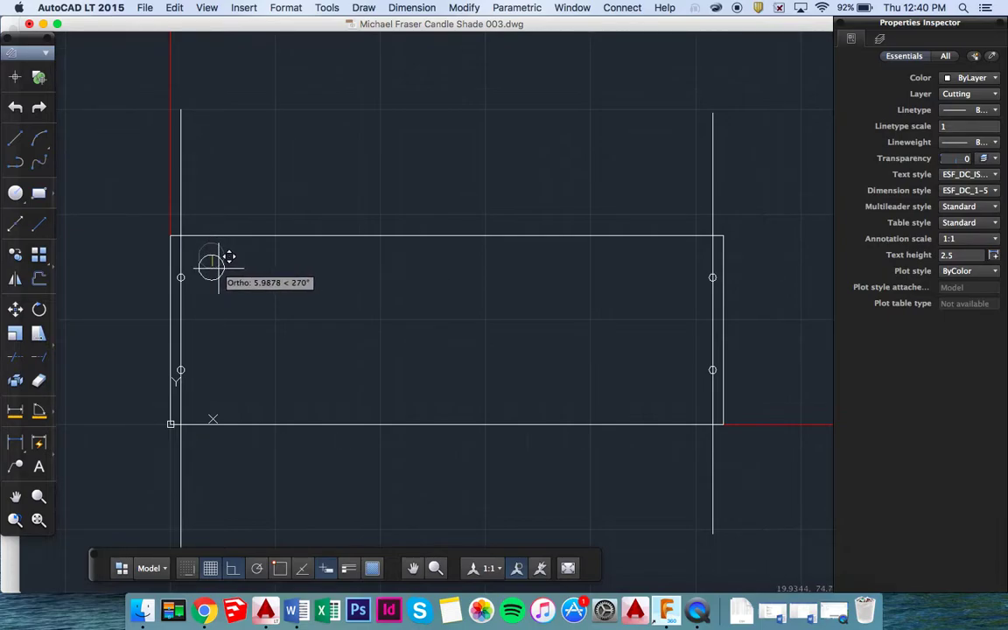
left_click(218, 269)
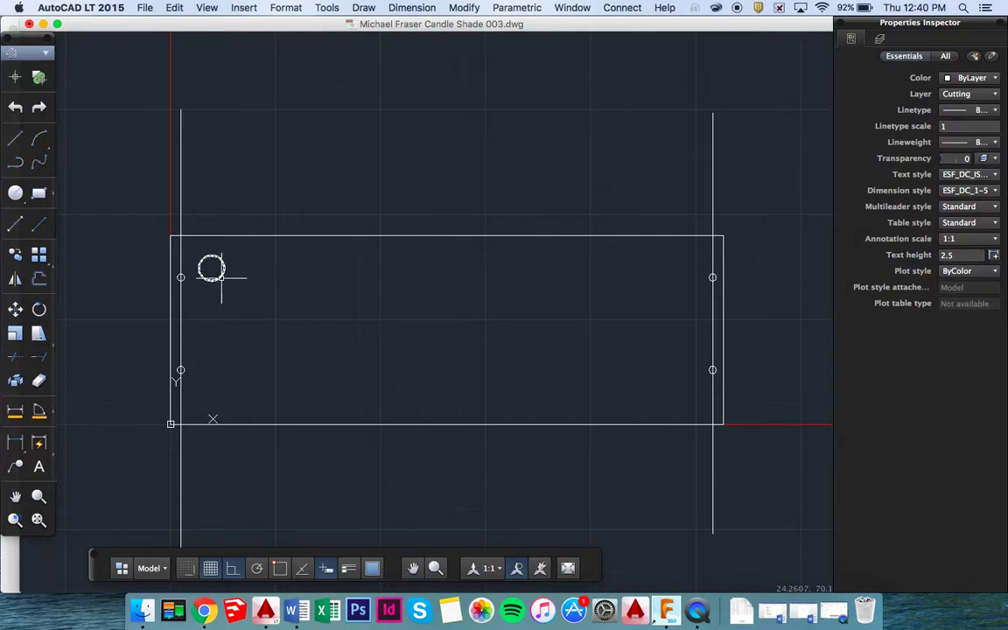
Select the circle again and start the ARRAY command on it.
left_click(221, 277)
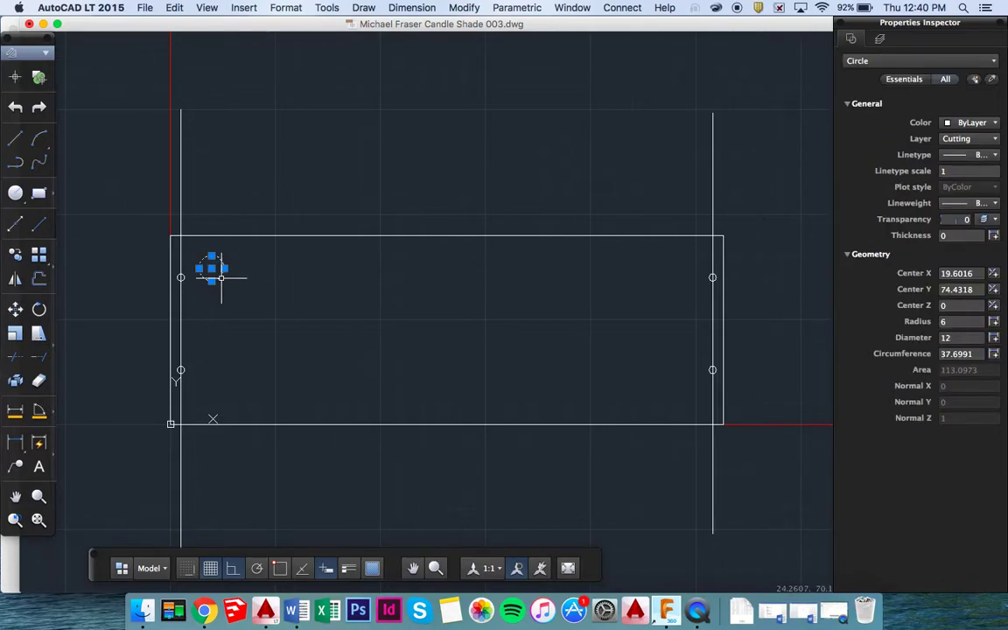
type("array")
key("Return")
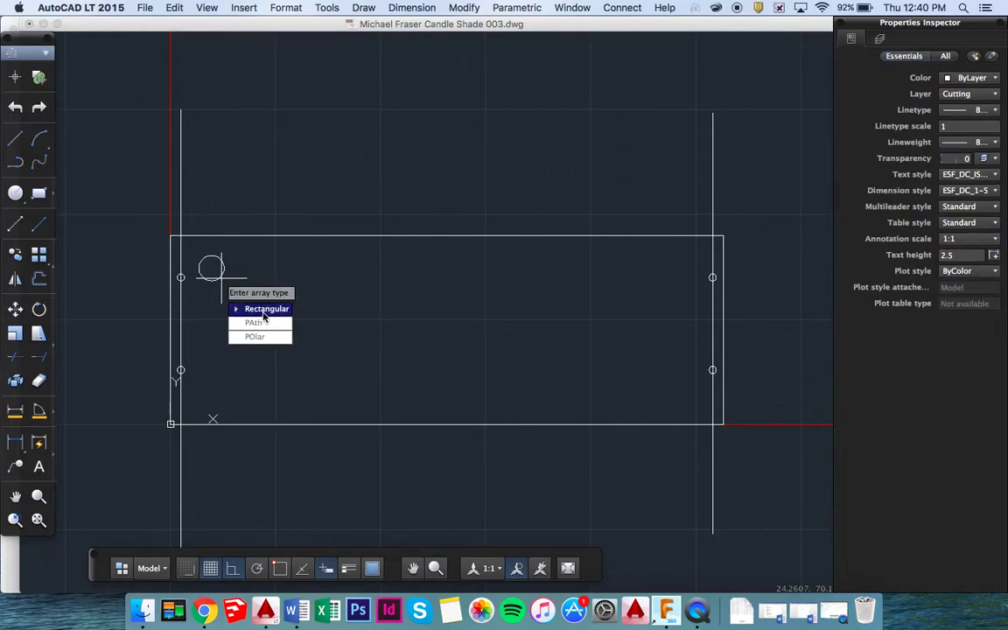
Make a rectangular array of the circle with 10 columns and rows extending downward.
left_click(263, 310)
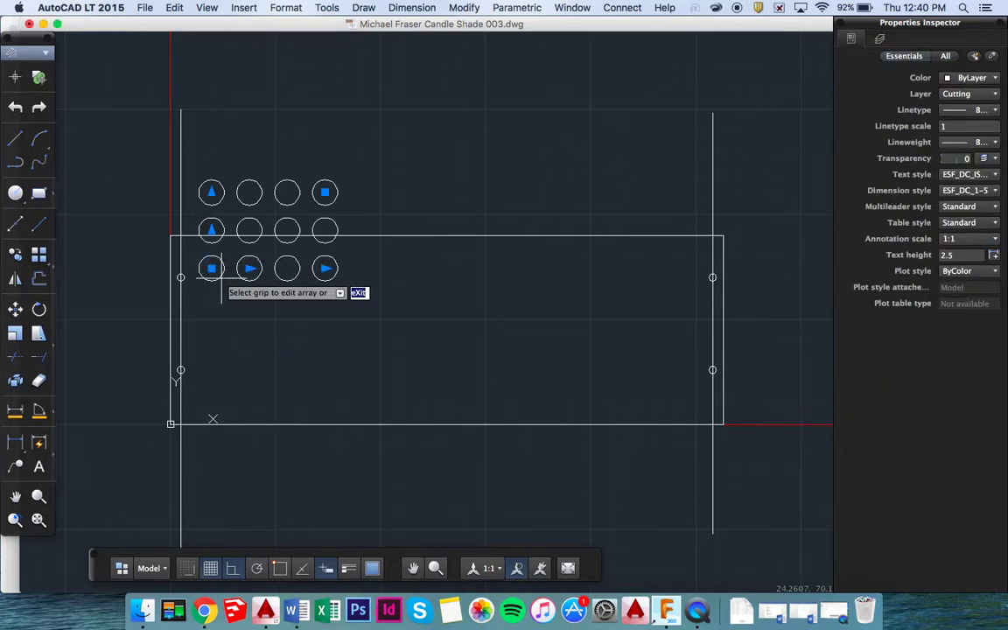
left_click(211, 190)
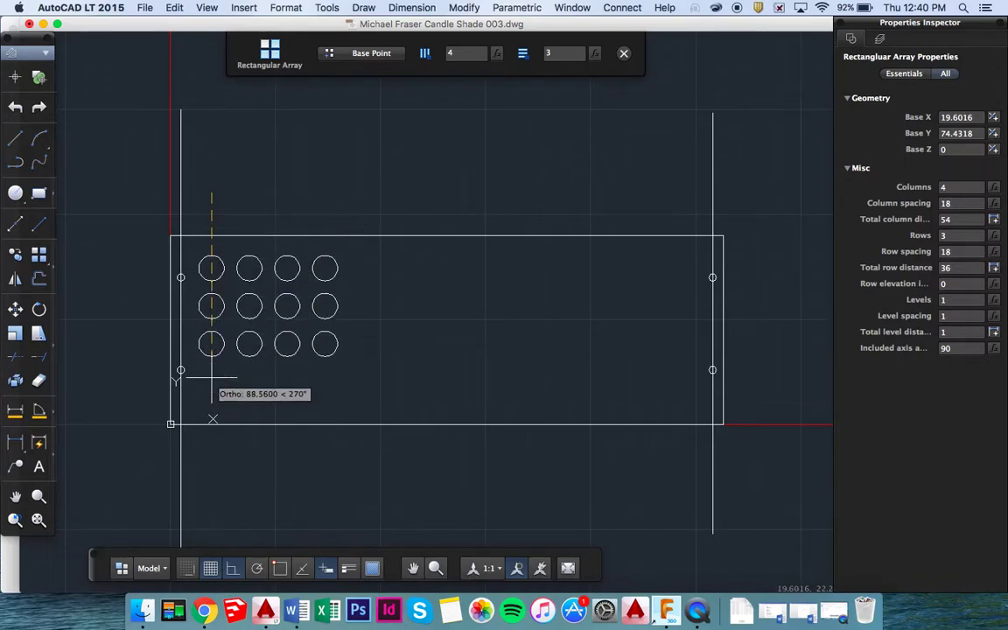
left_click(326, 347)
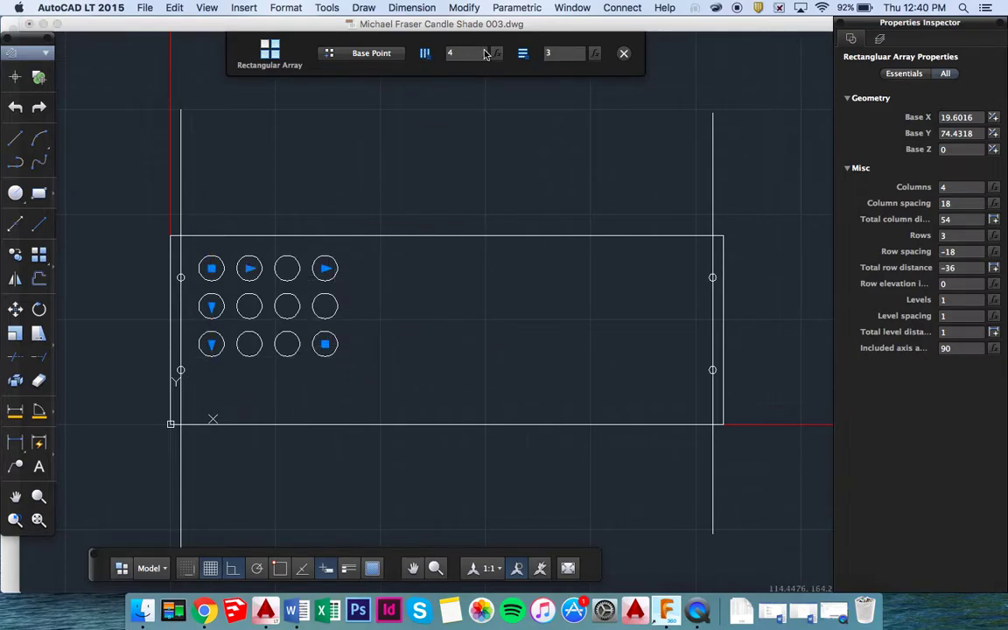
left_click(448, 55)
key("Return")
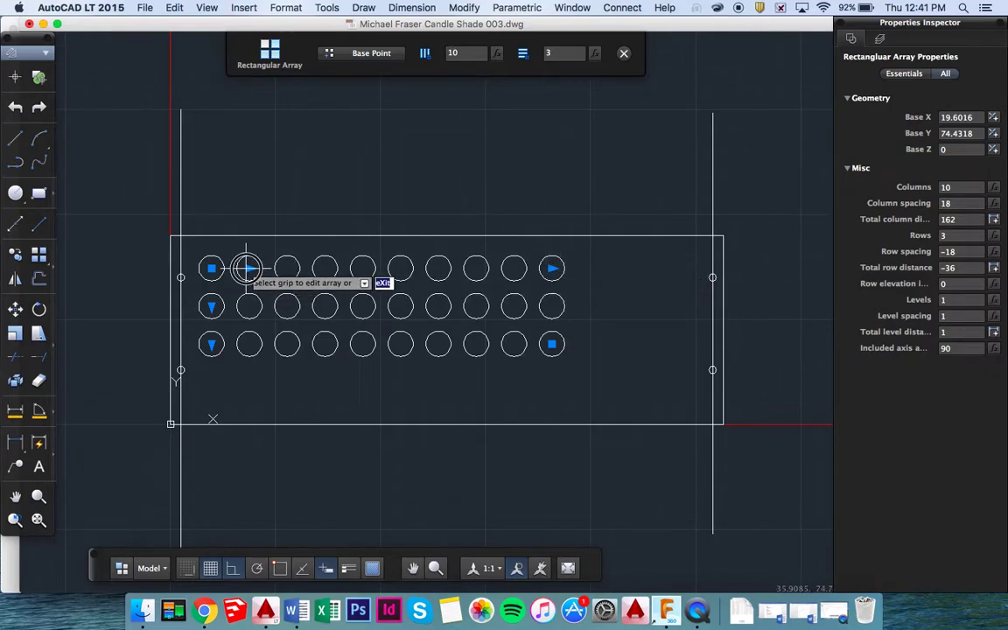
left_click(249, 269)
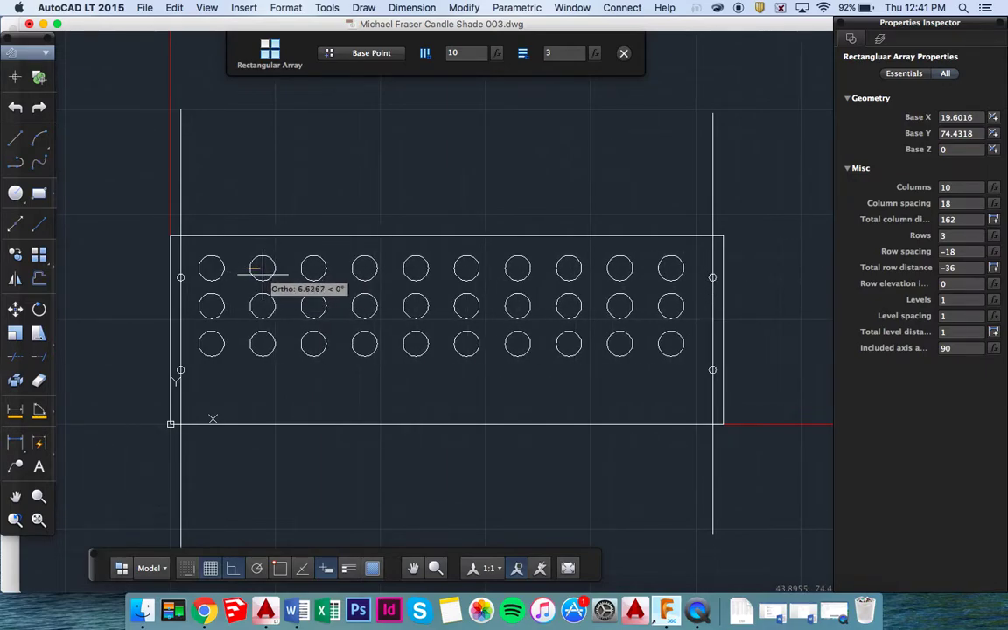
Widen the array's column spacing to 24.2939 and set row spacing to 20.
left_click(261, 268)
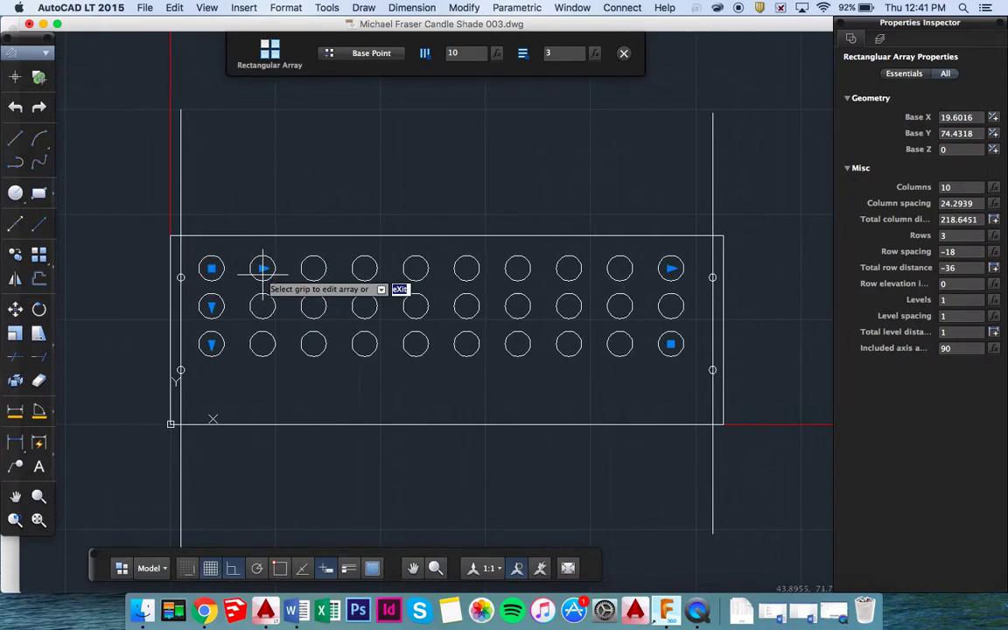
left_click(211, 305)
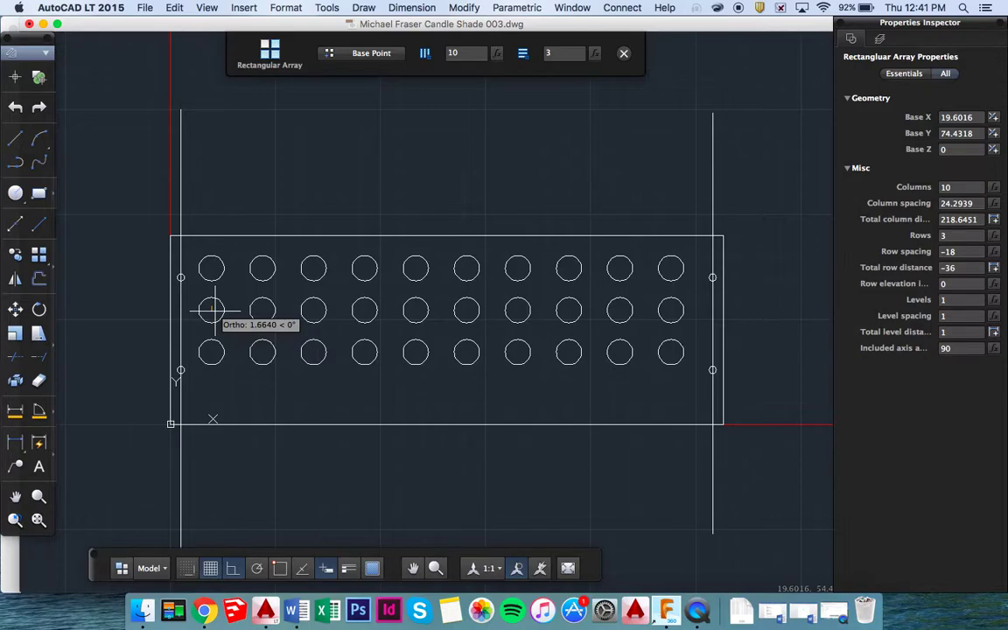
left_click(211, 312)
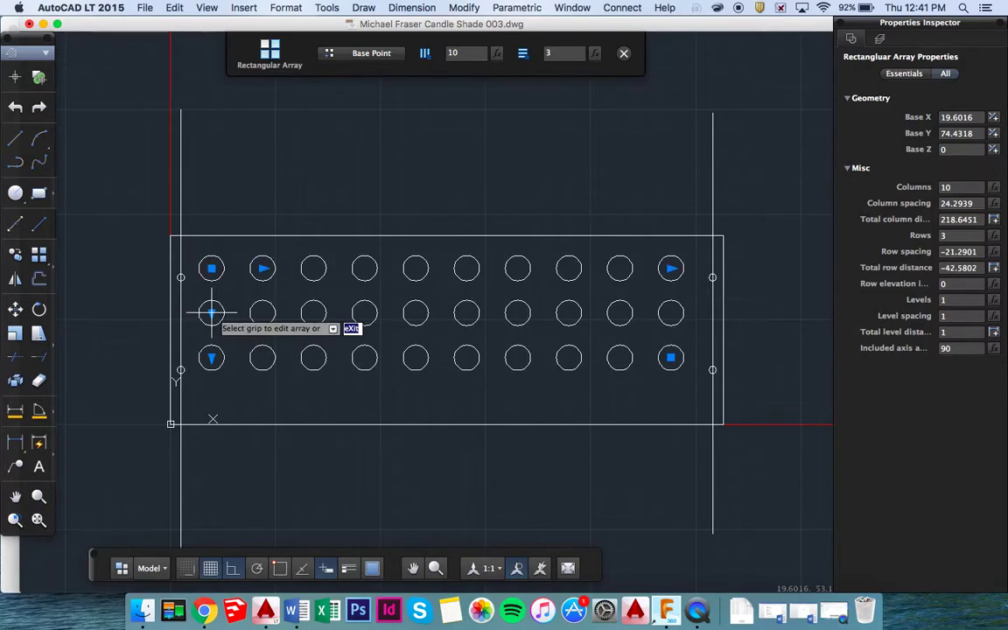
left_click(977, 251)
type("20")
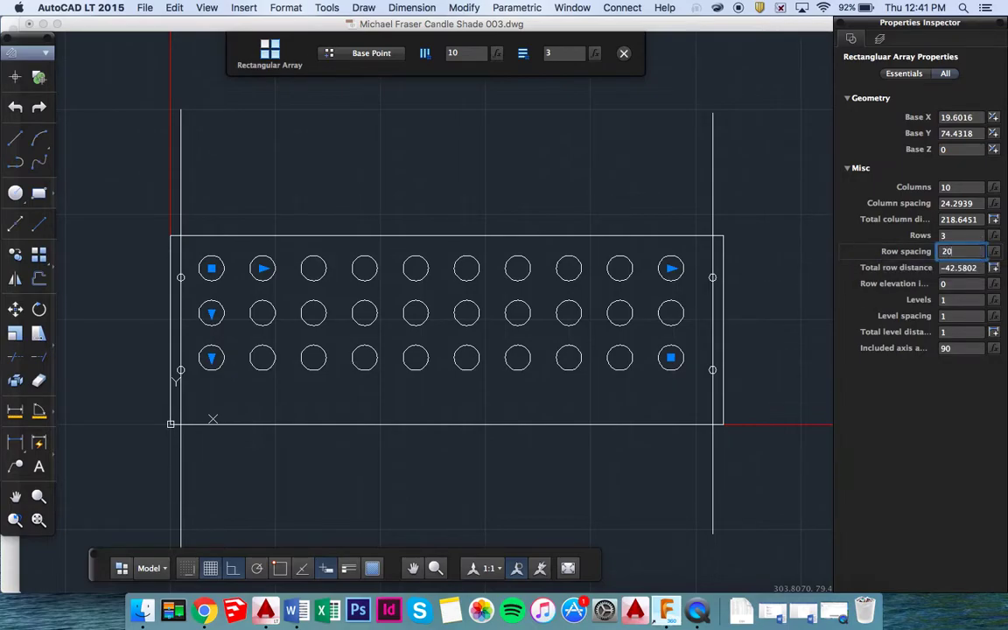
key("Return")
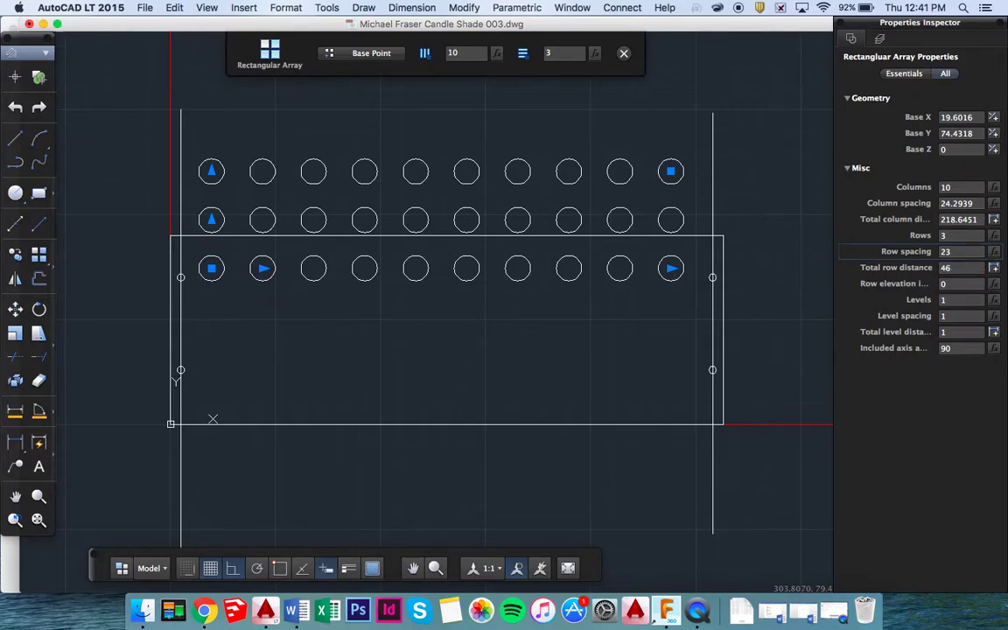
Make the row spacing negative, settling at -26, then exit the array edit.
left_click(953, 252)
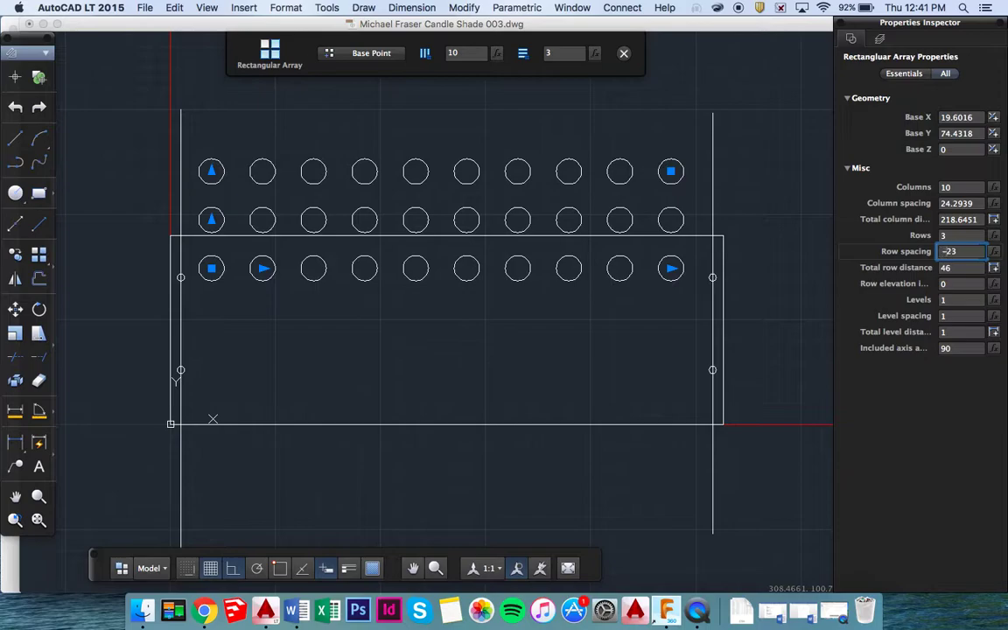
key("Return")
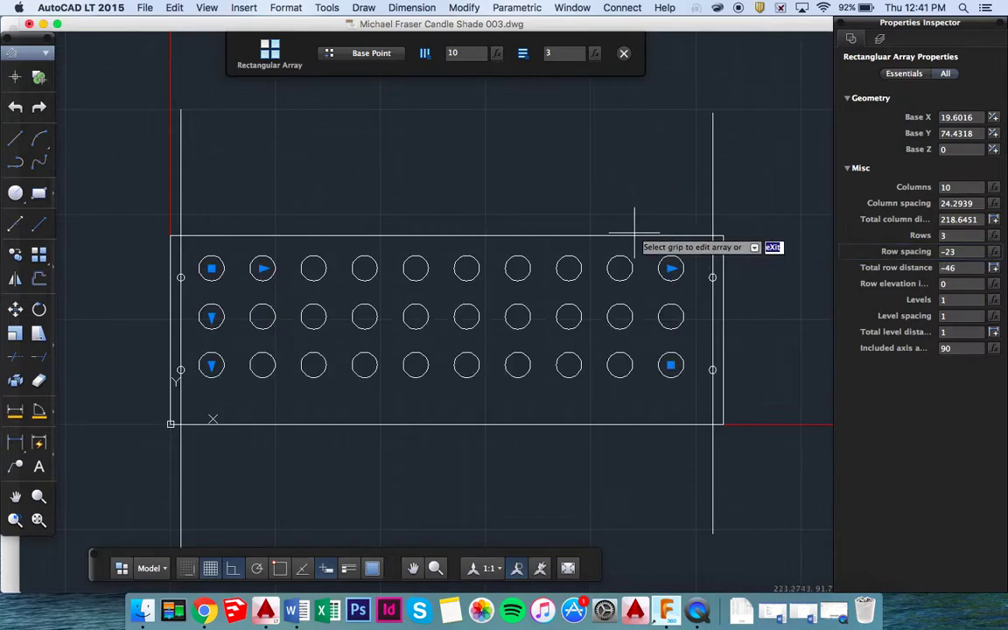
left_click(954, 251)
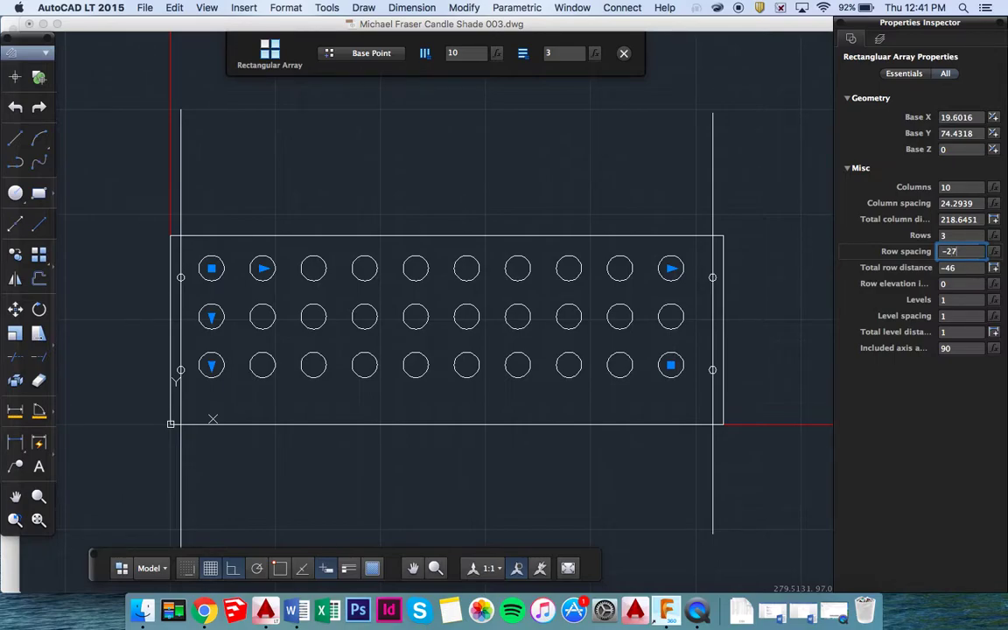
type("7")
key("Return")
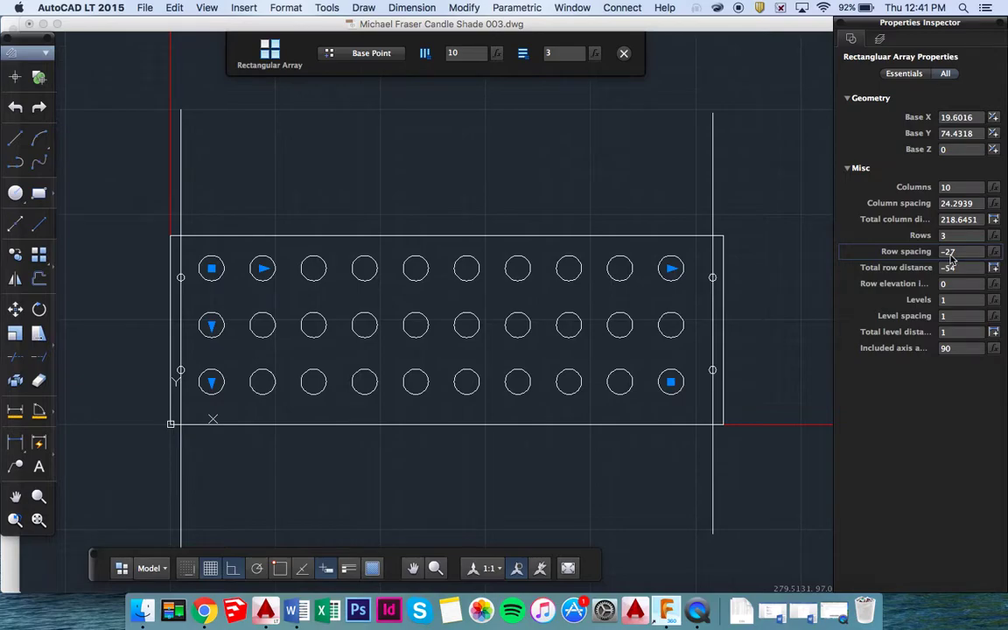
left_click(952, 252)
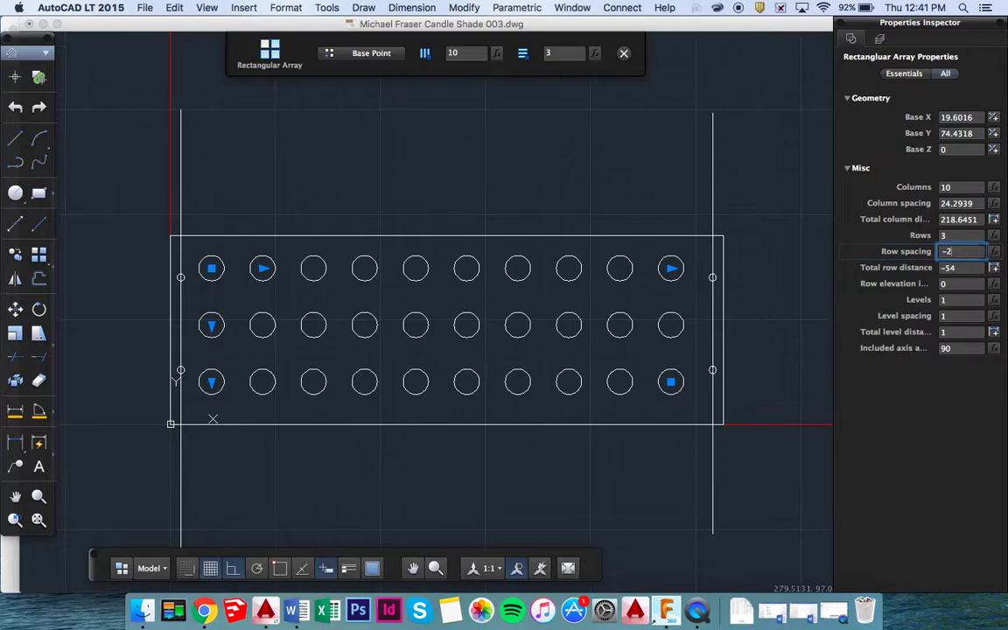
key("Return")
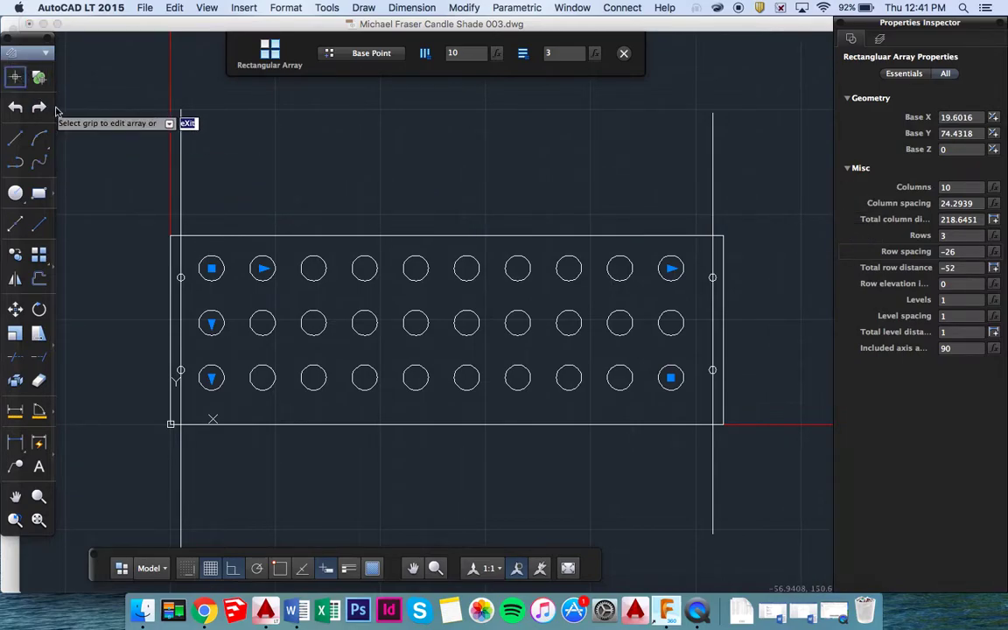
key("Escape")
left_click(180, 160)
Delete the left and right vertical guide lines.
key("Delete")
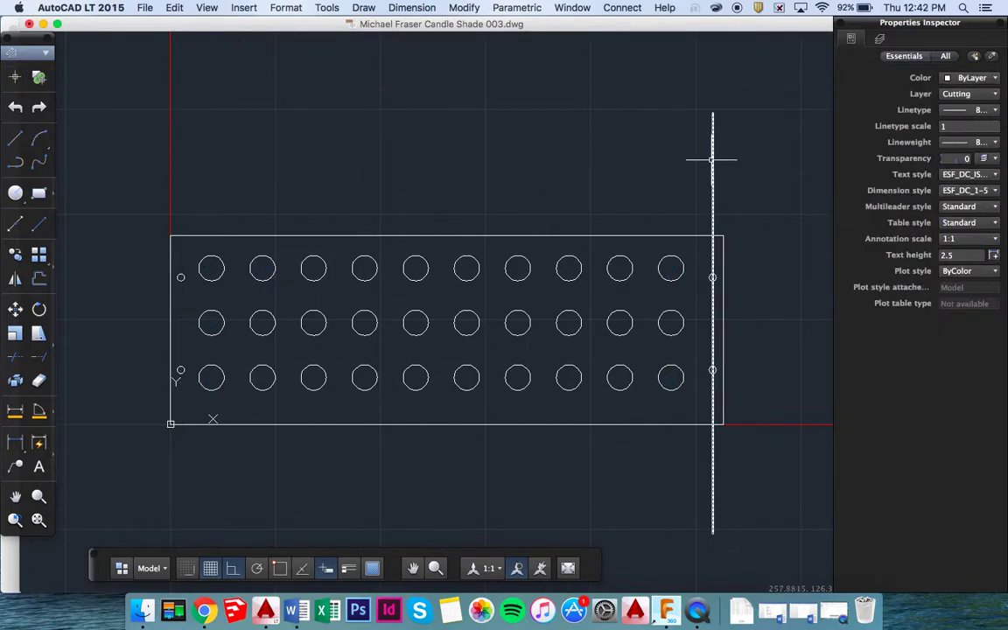
left_click(713, 159)
key("Delete")
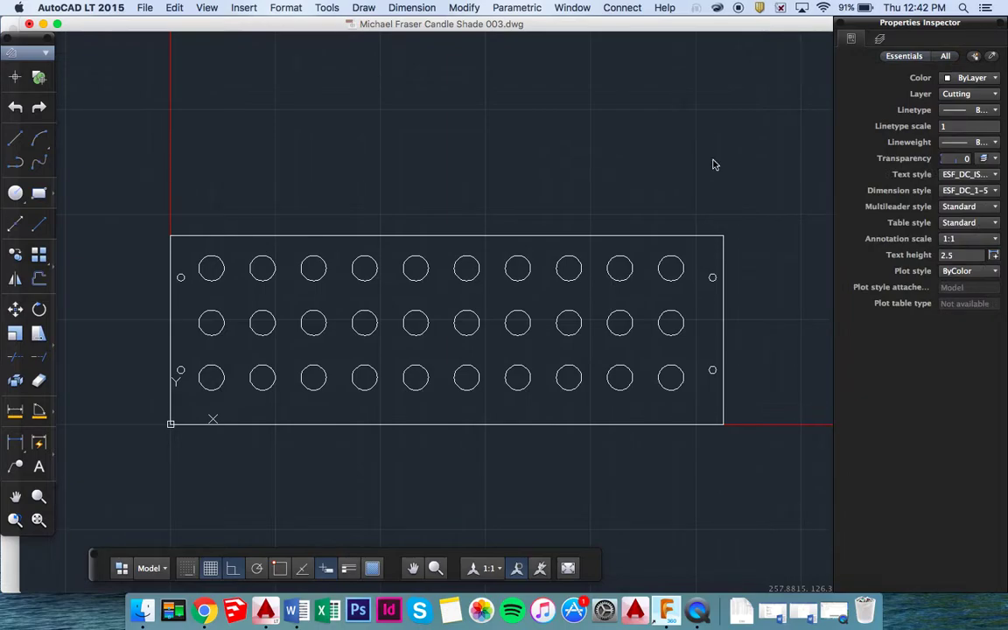
Save the drawing, replacing the existing .dwg file.
key("super+shift+s")
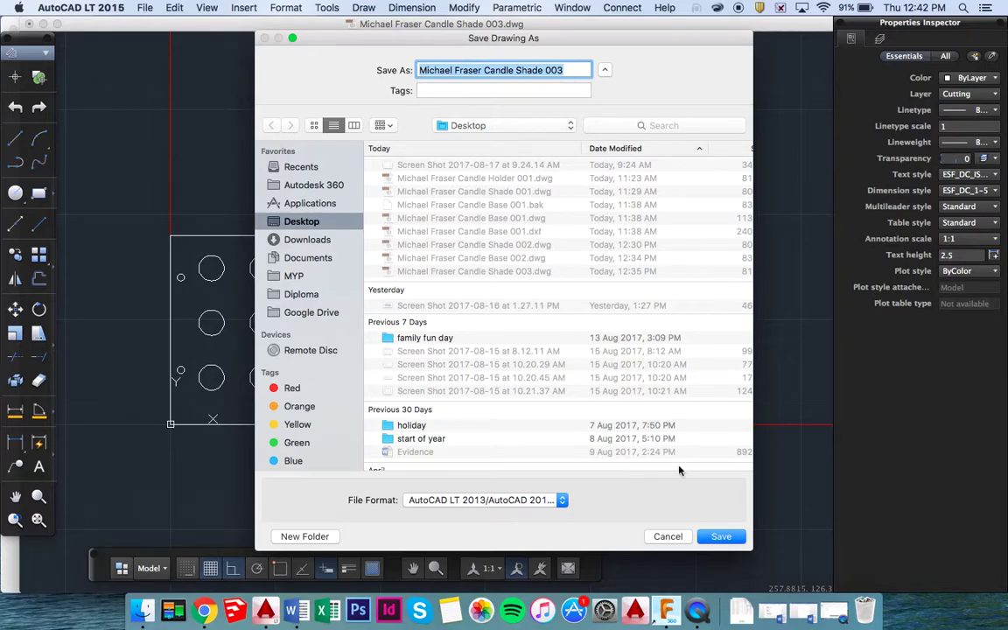
left_click(717, 535)
left_click(595, 129)
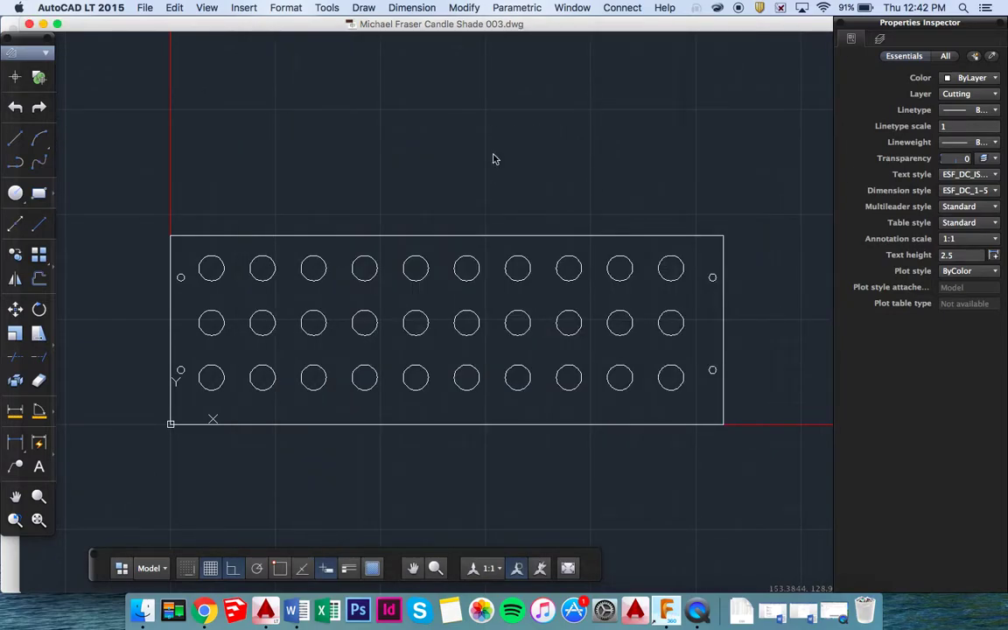
Save a copy as 'Candle Shade 003.dxf' in AutoCAD LT 2013 DXF format.
key("shift+super+s")
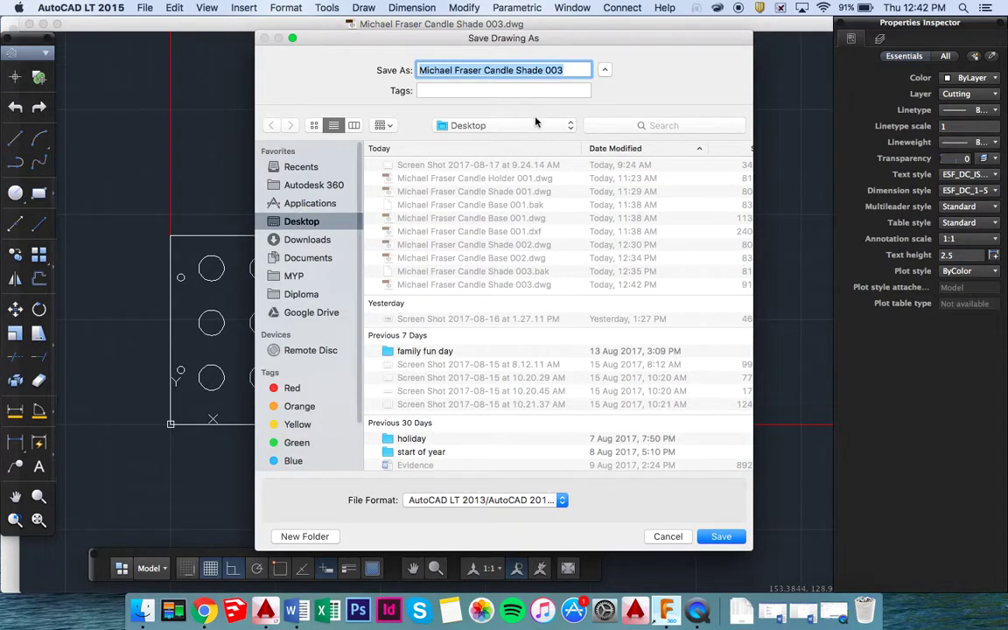
left_click(570, 499)
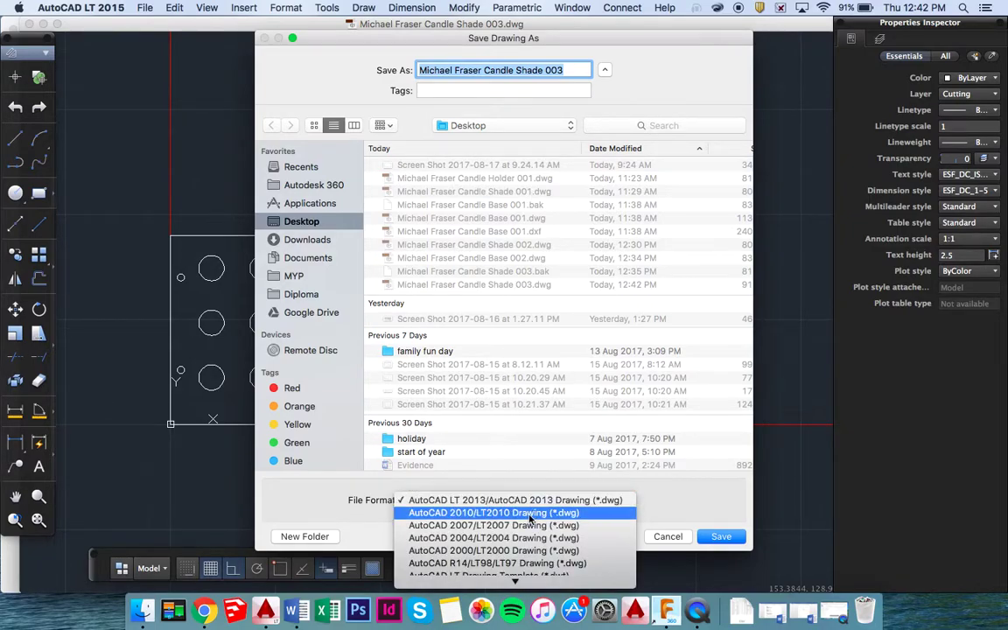
left_click(527, 516)
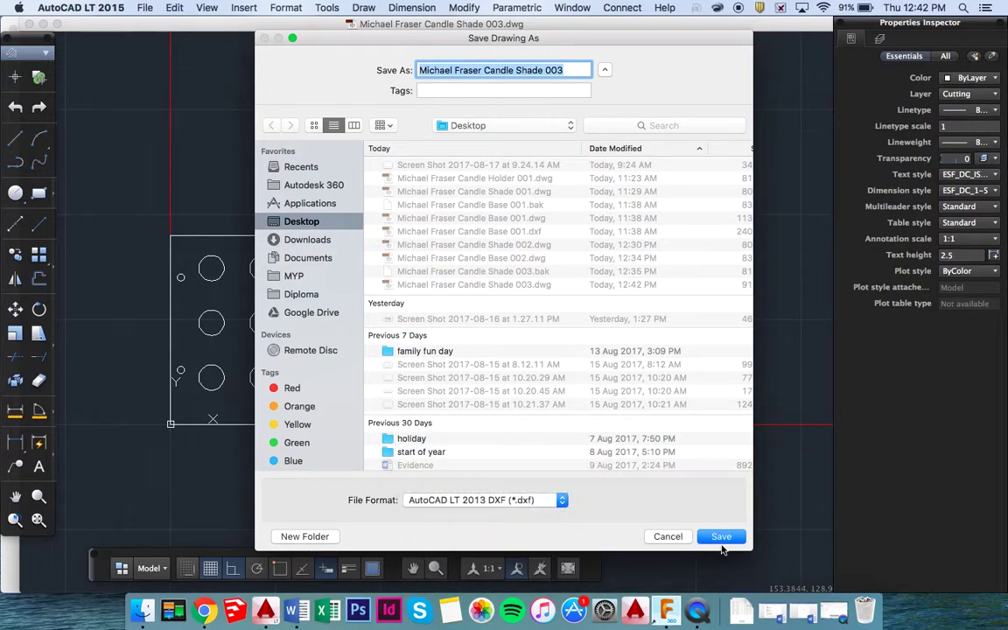
left_click(719, 537)
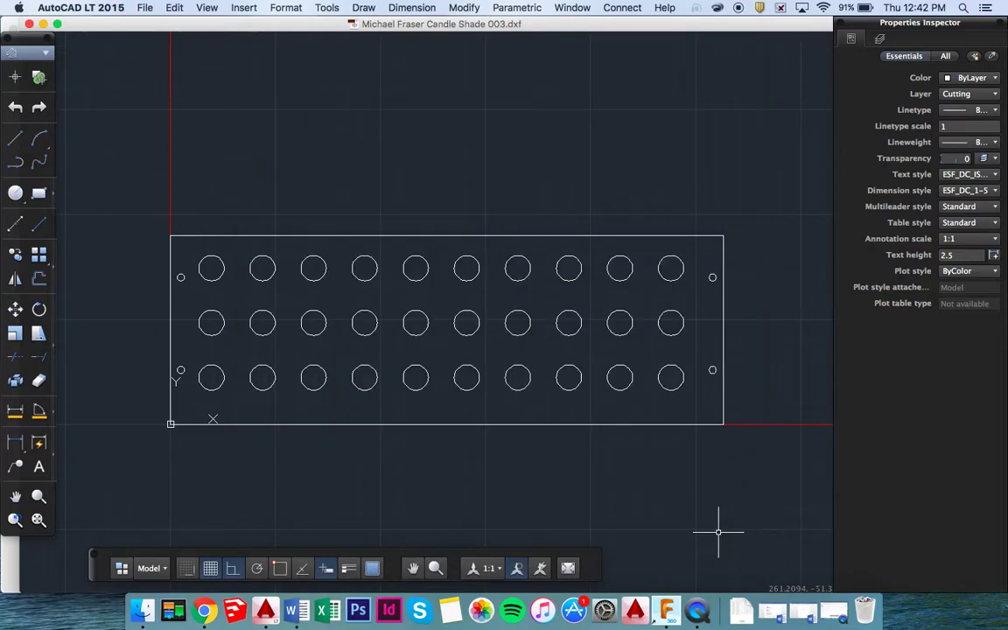
Explode all six plate objects with XPLODE, keeping default colour, linetype and lineweight.
left_click(119, 193)
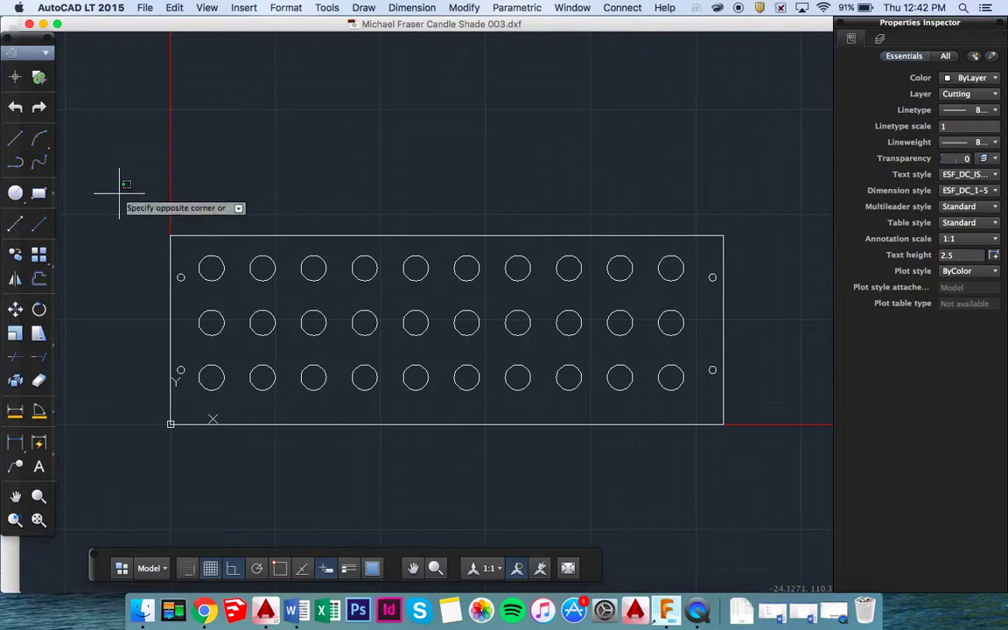
left_click(783, 472)
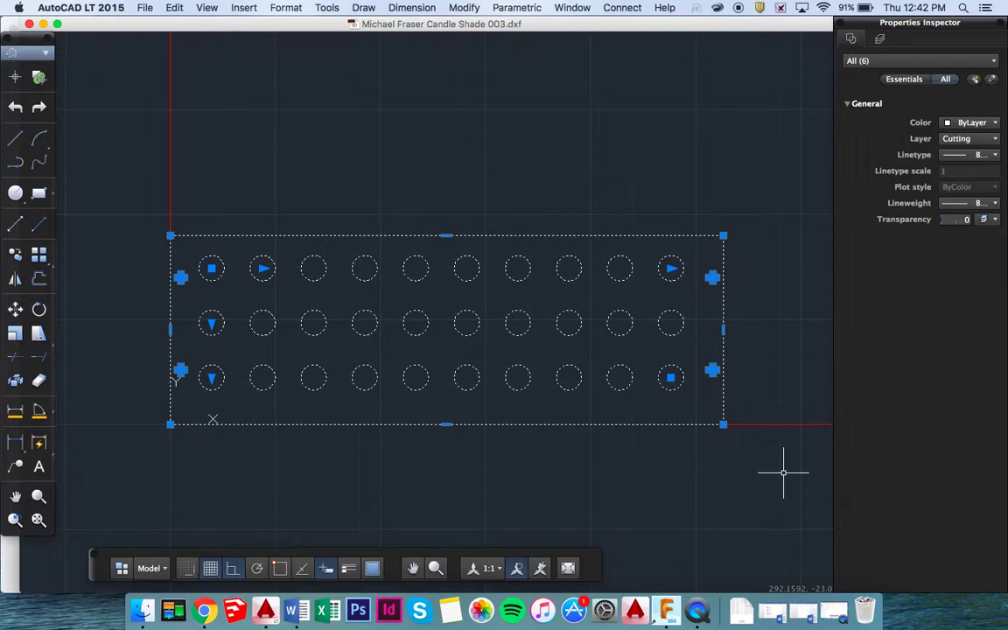
type("xplode")
key("Return")
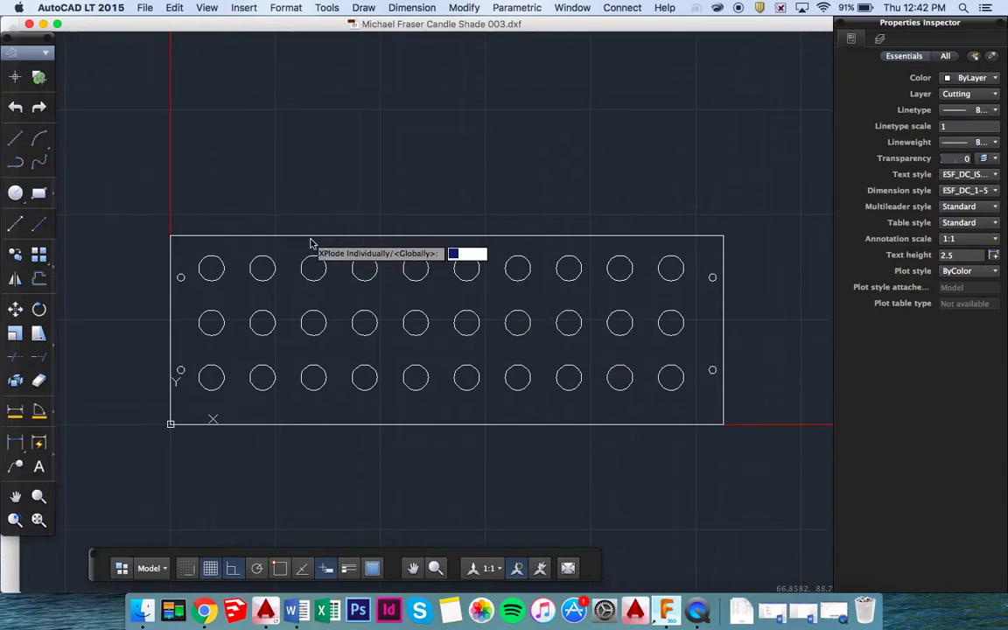
key("Return")
key("Down")
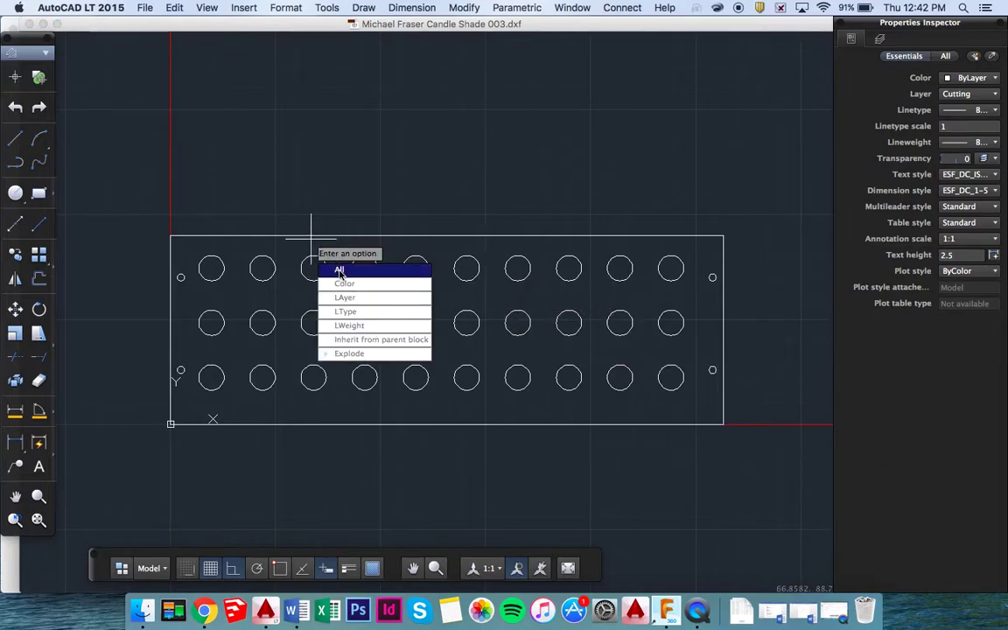
key("Return")
key("Return")
key("Return")
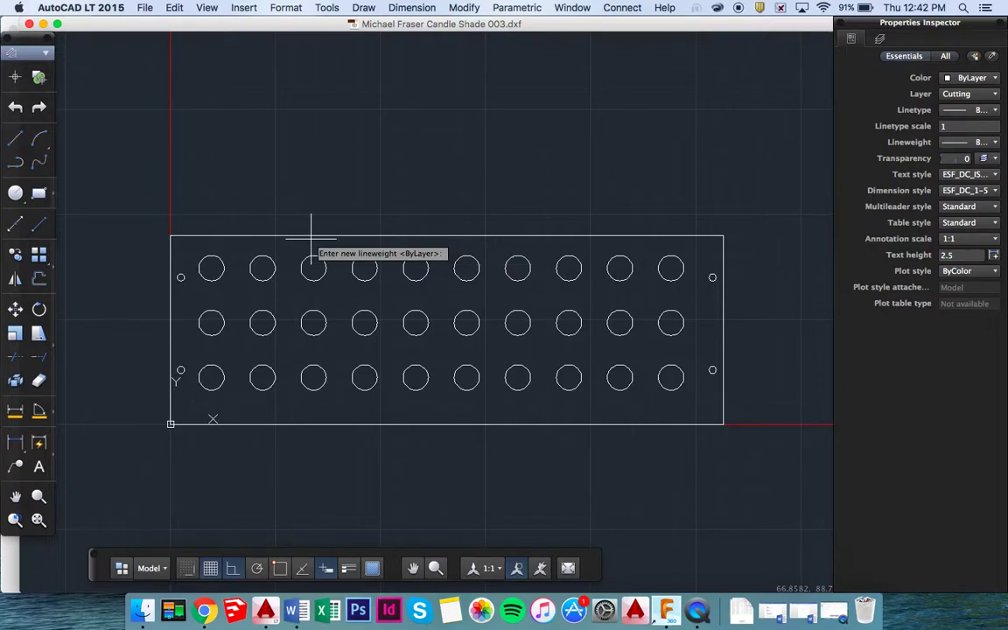
key("Return")
key("Return")
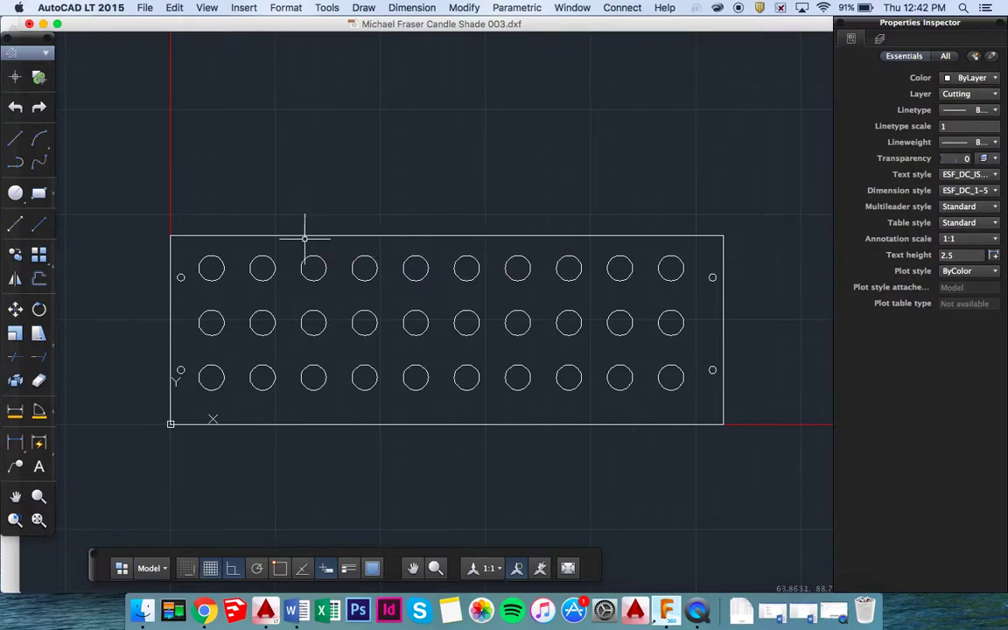
left_click(141, 197)
left_click(142, 208)
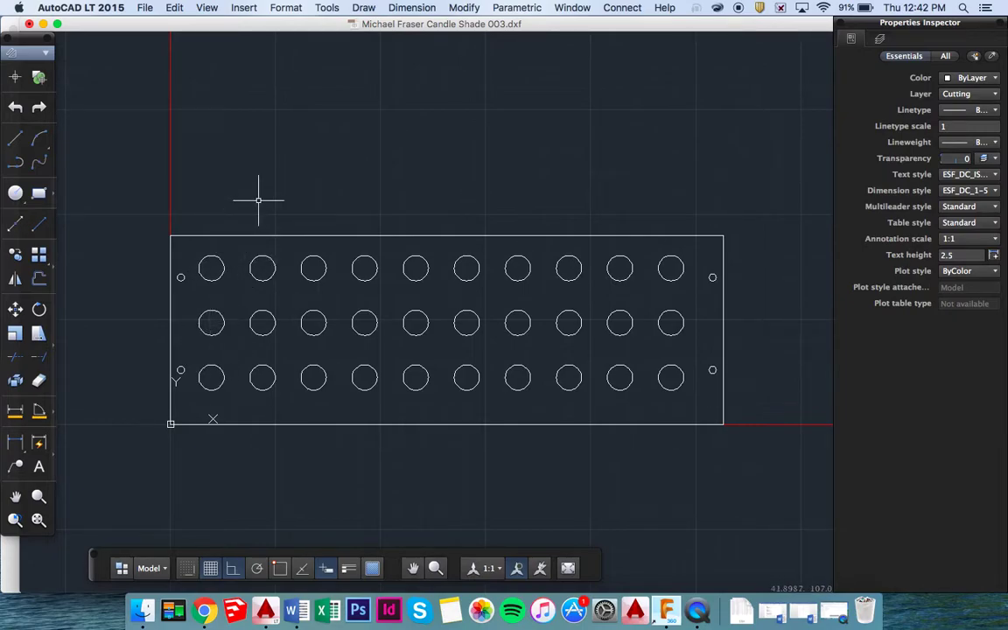
Overwrite 'Candle Shade 003.dxf' with the exploded drawing as AutoCAD LT 2013 DXF.
key("super+shift+s")
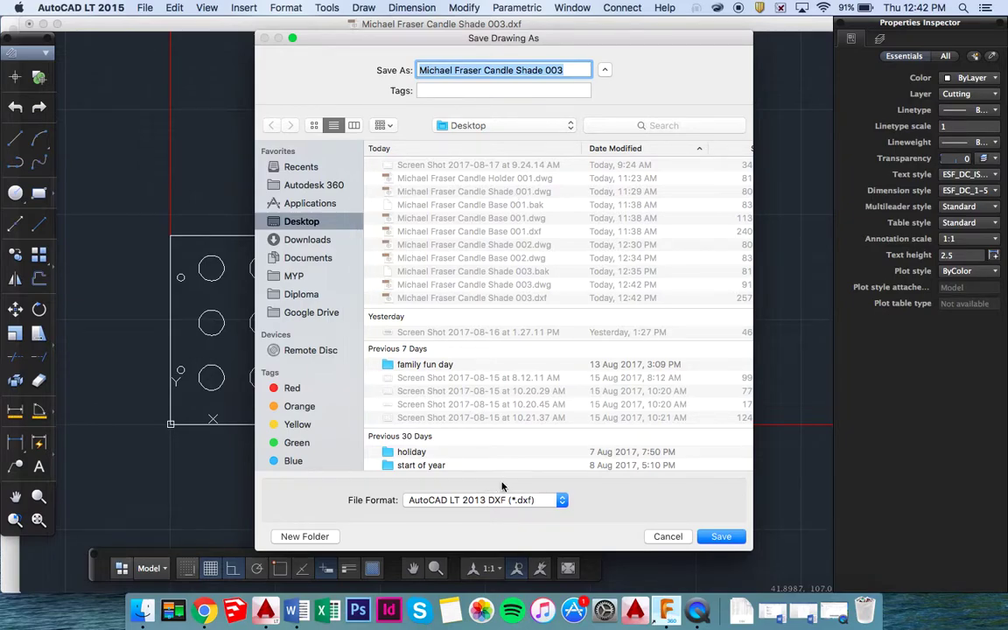
left_click(719, 536)
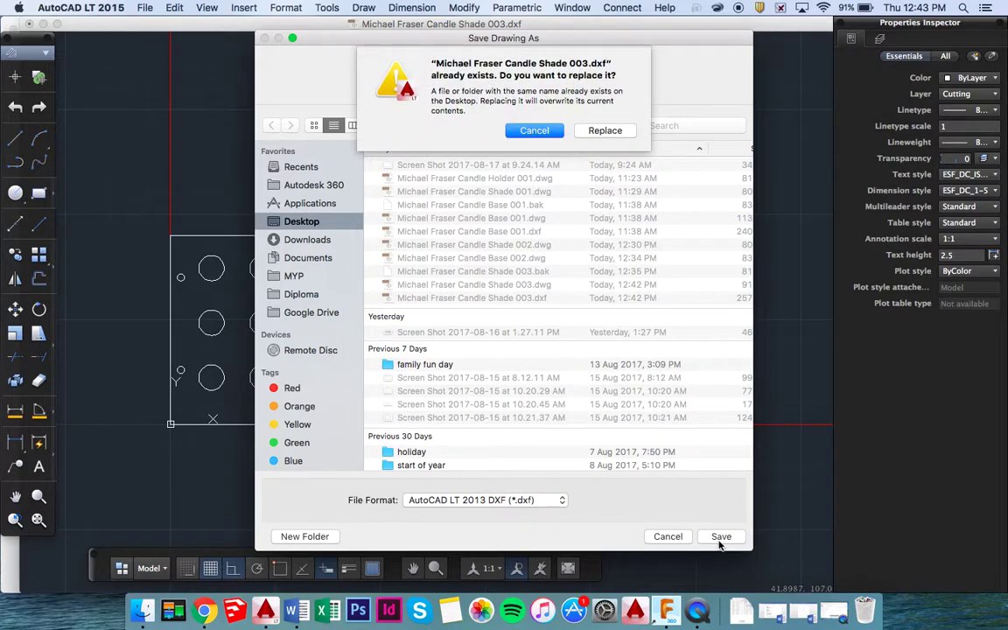
left_click(594, 133)
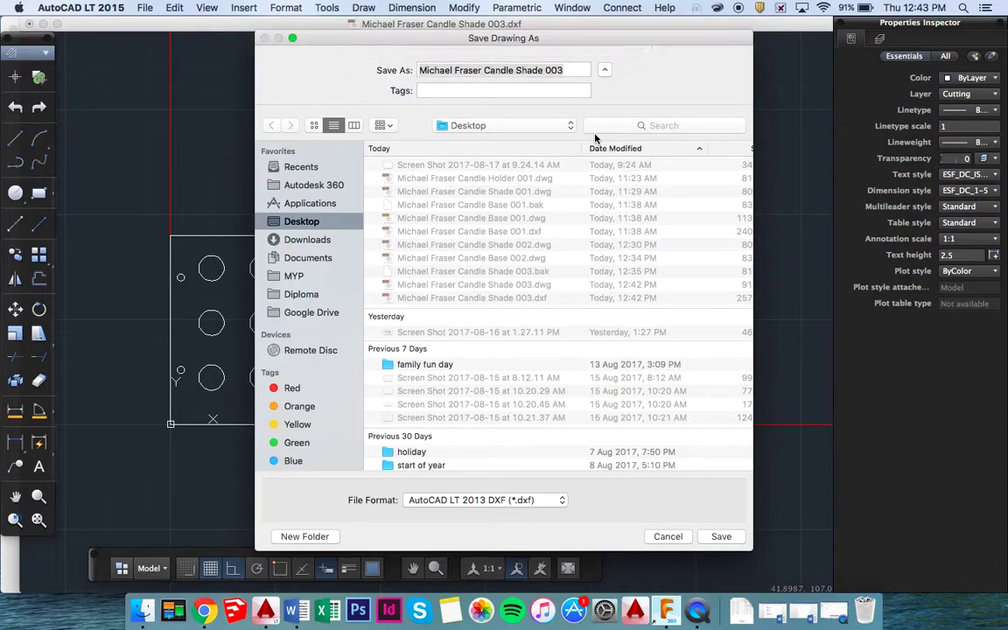